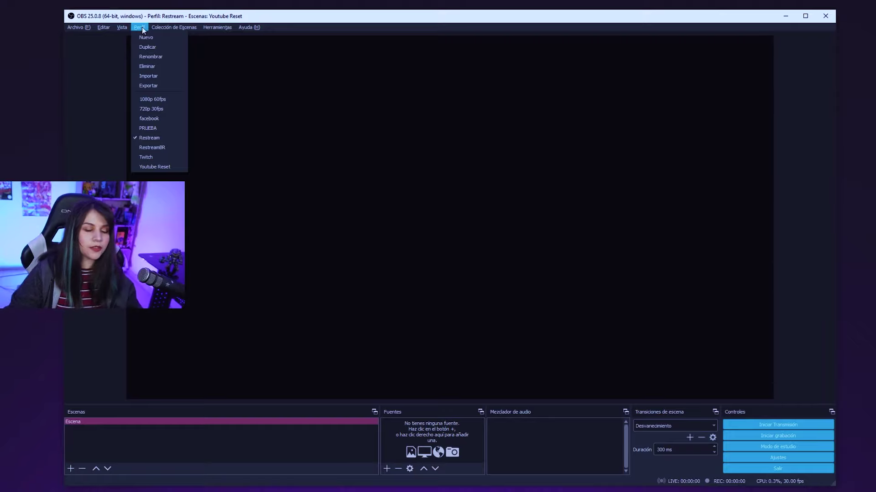
Switch the scene collection to Faceboo, followed by YeniStriker
click(141, 26)
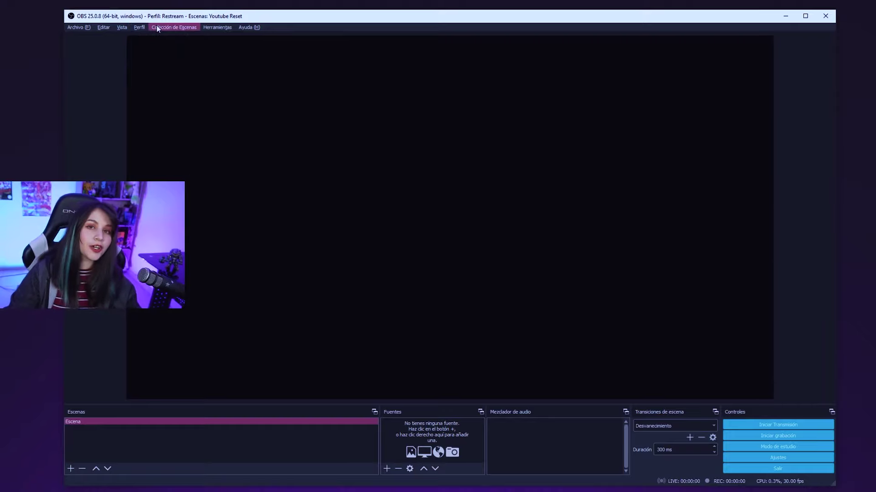
click(158, 27)
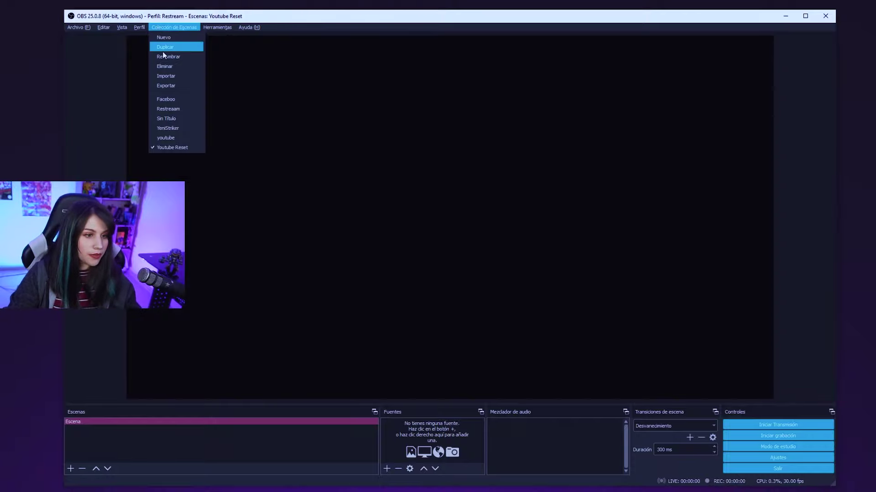
click(169, 100)
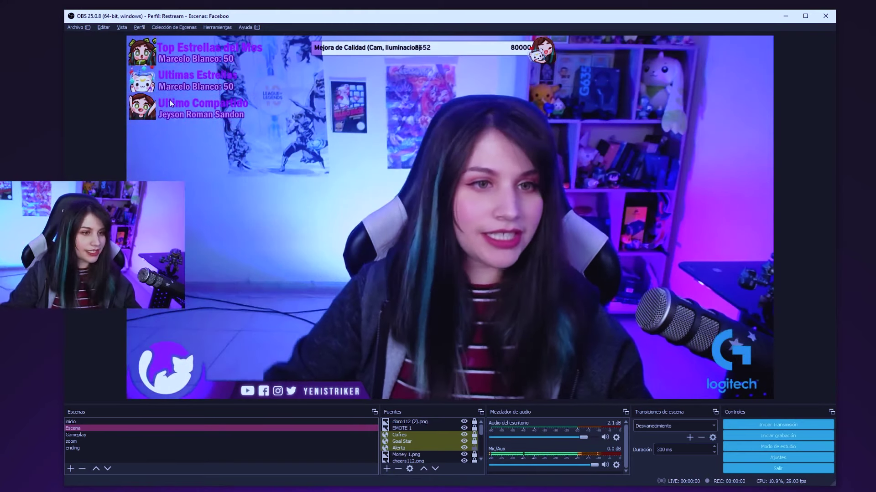
click(164, 27)
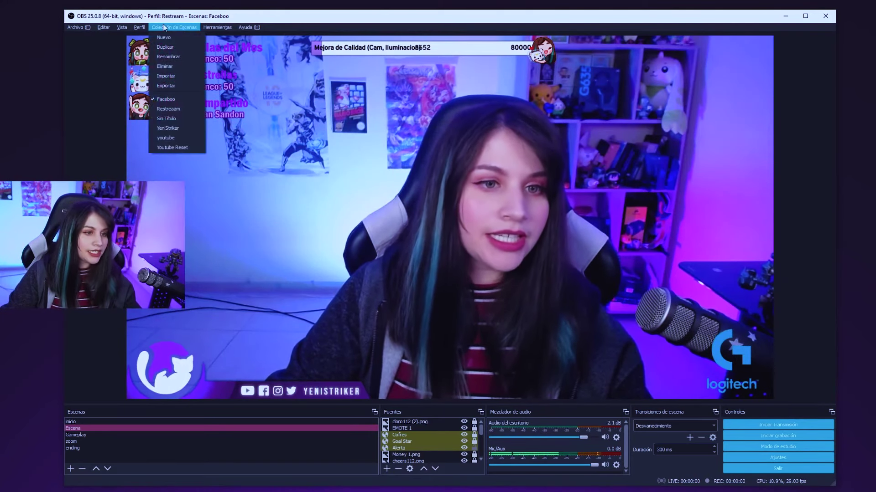
click(170, 129)
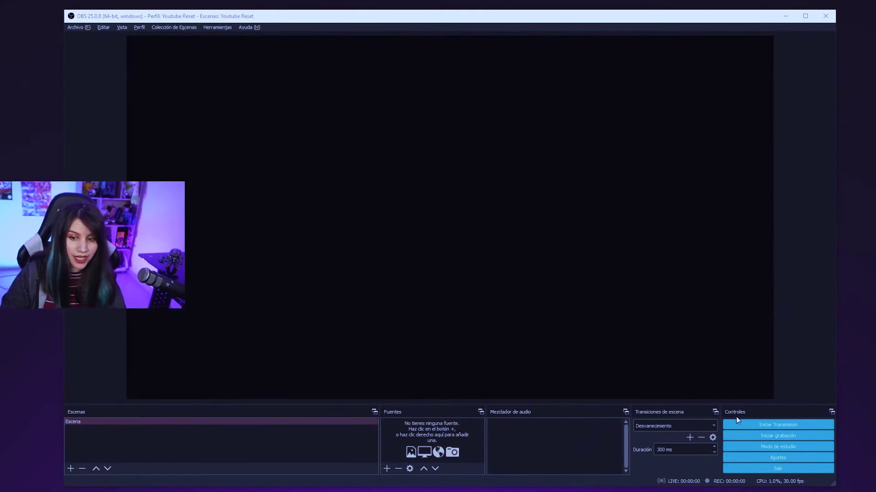
Open the general settings, try the System and Dark (Por defecto) themes, and return the theme to Rachni
click(776, 458)
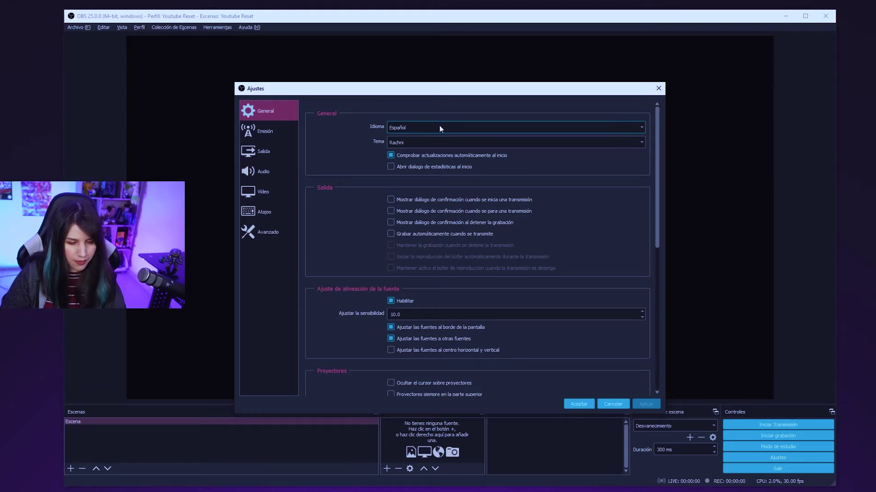
click(429, 140)
click(414, 159)
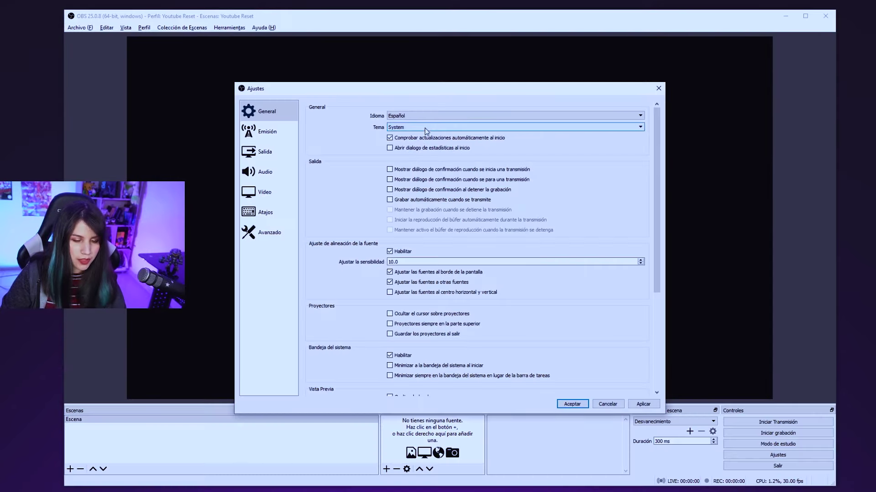
click(422, 127)
click(421, 137)
click(423, 131)
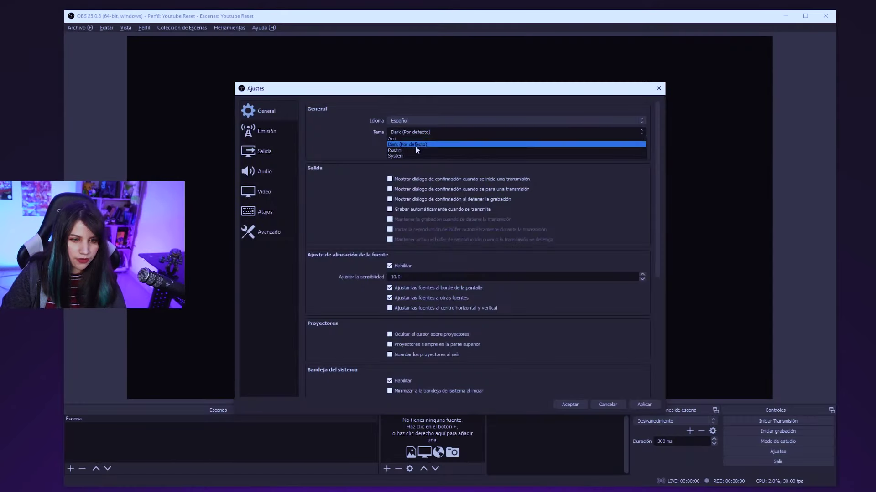
click(415, 147)
click(398, 128)
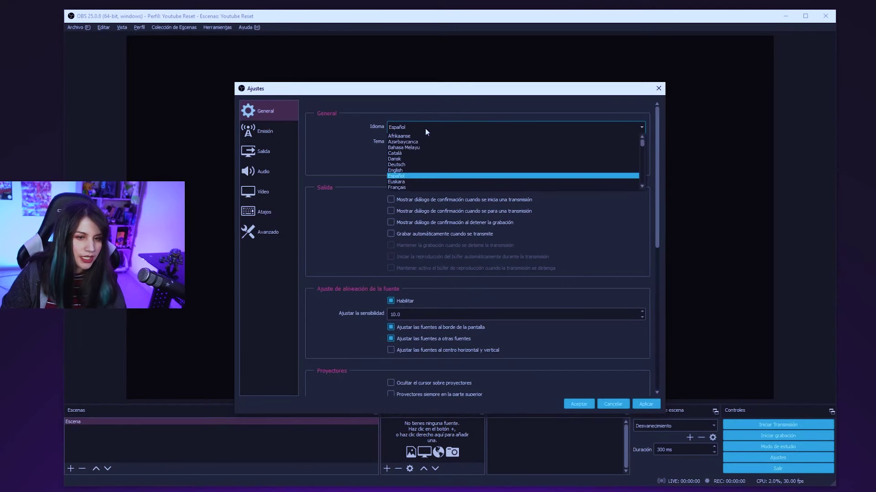
click(425, 128)
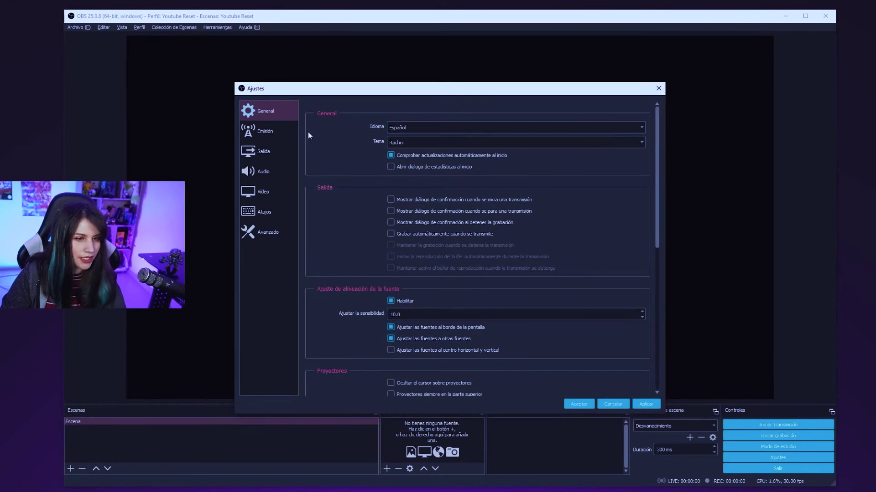
Set the streaming service to Twitch, connect the Twitch account, and apply the settings
click(270, 136)
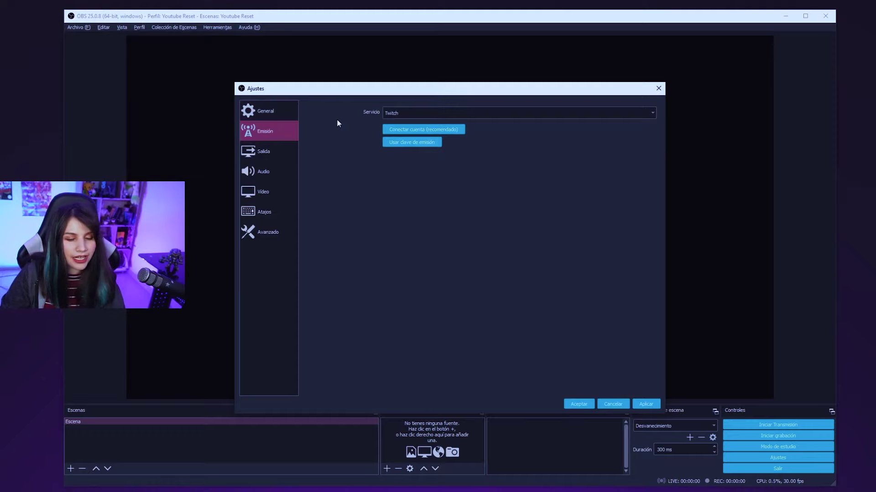
click(404, 113)
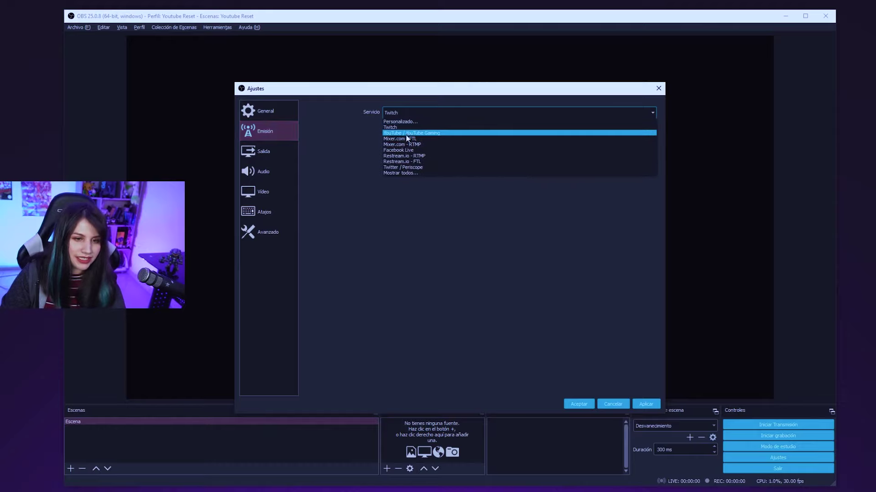
click(406, 150)
click(412, 114)
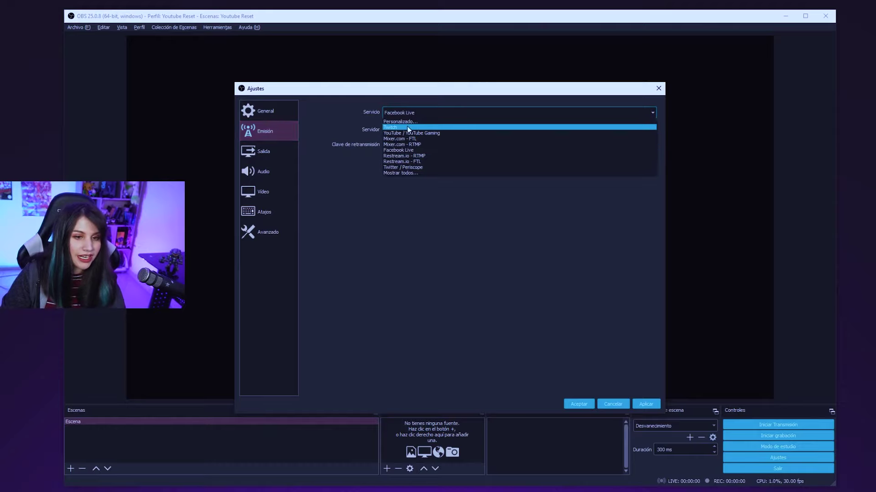
click(407, 128)
click(403, 131)
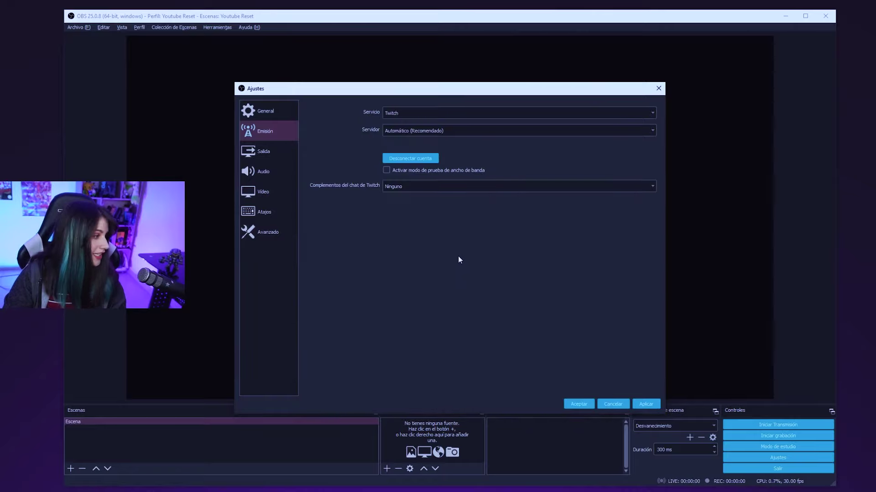
click(645, 405)
click(578, 404)
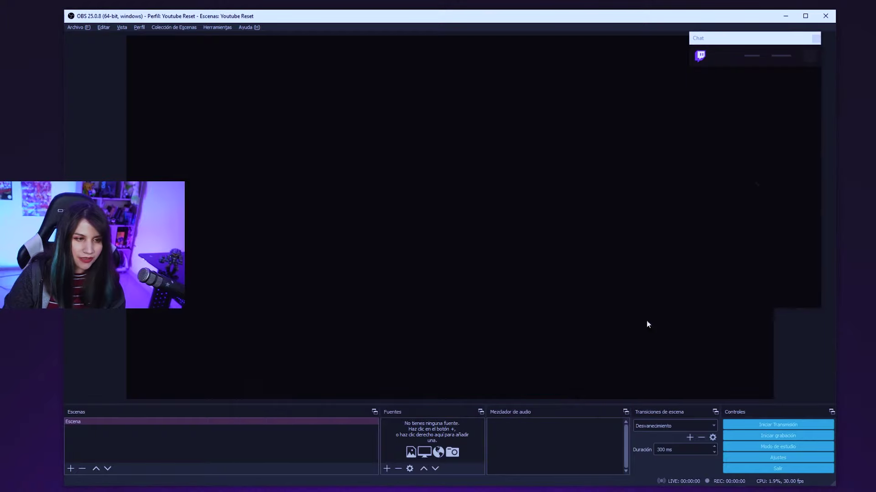
Dock the Información de Stream and Chat panels on opposite sides of the preview and widen the chat panel
drag(731, 43, 785, 80)
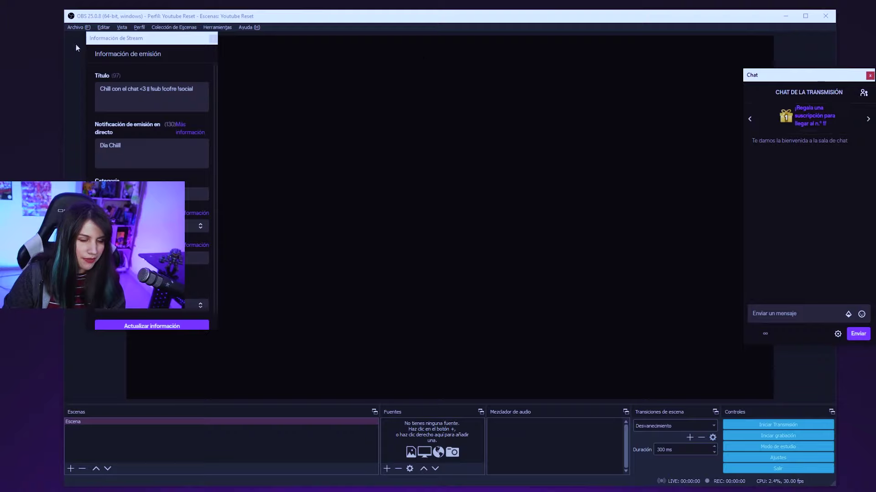
drag(118, 40, 86, 55)
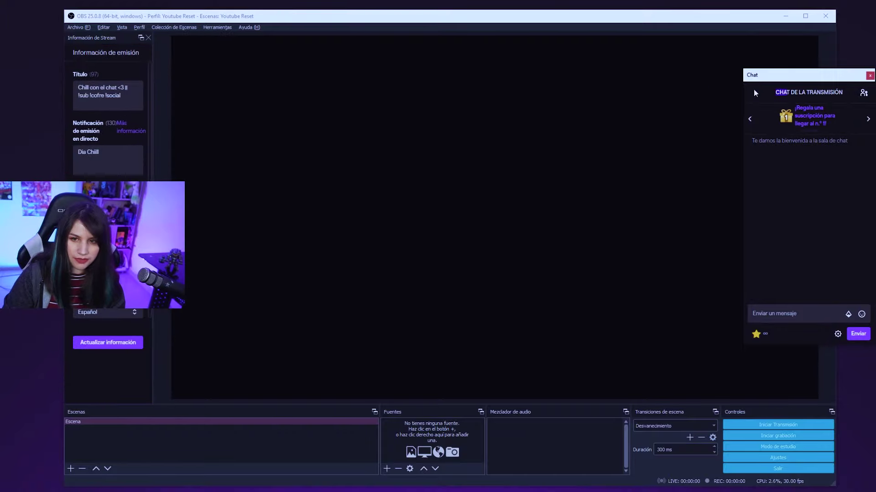
drag(768, 79, 798, 105)
drag(745, 127, 723, 127)
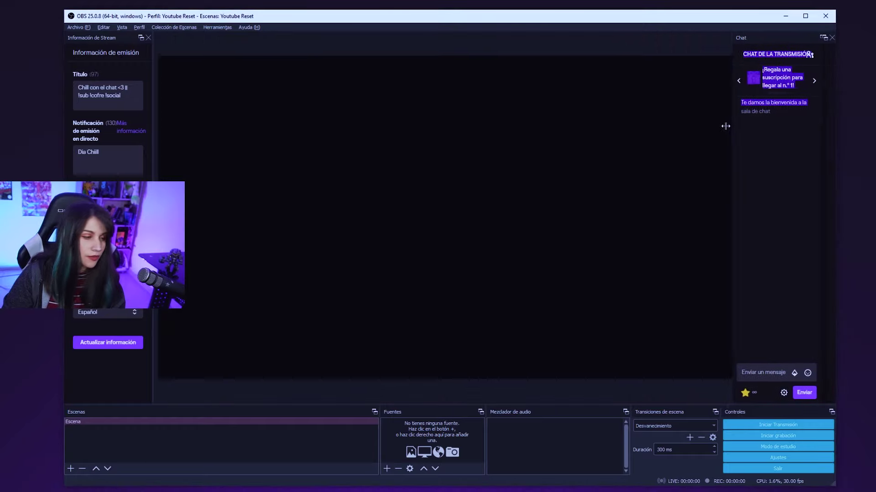
Switch the active profile to PRUEBA
click(761, 458)
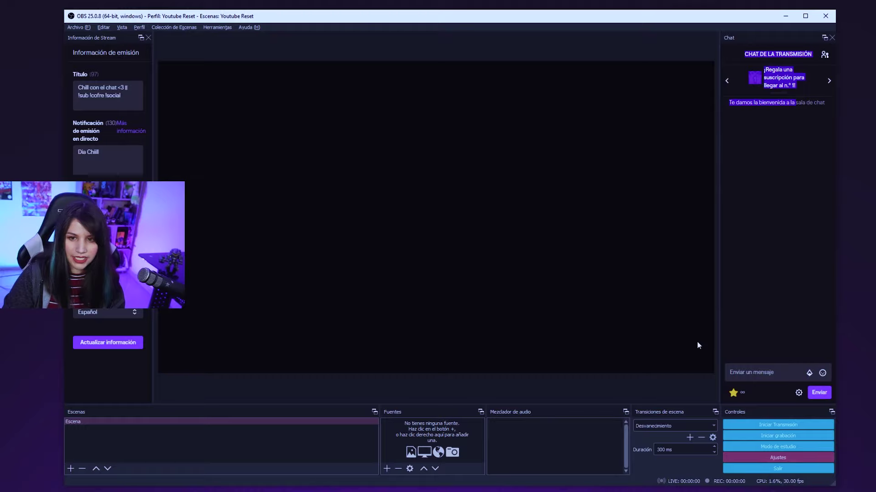
click(658, 88)
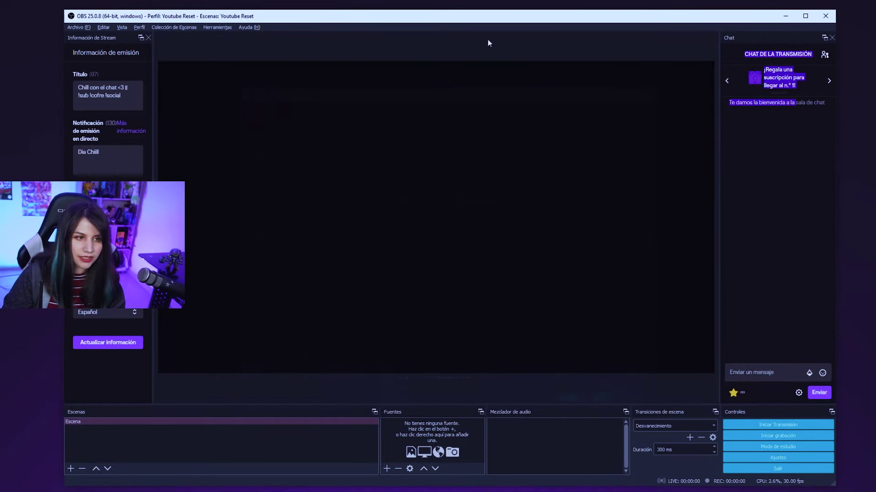
click(139, 27)
click(149, 130)
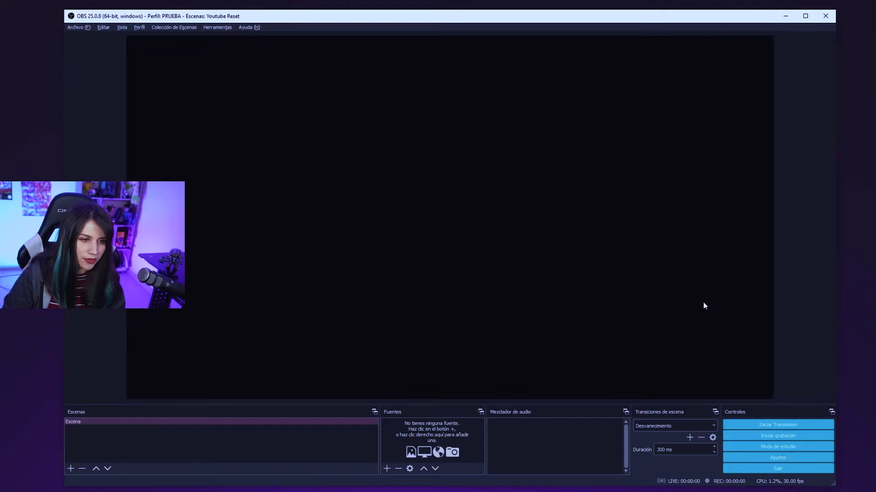
Open the advanced output settings for streaming and choose x264 as the encoder
click(776, 457)
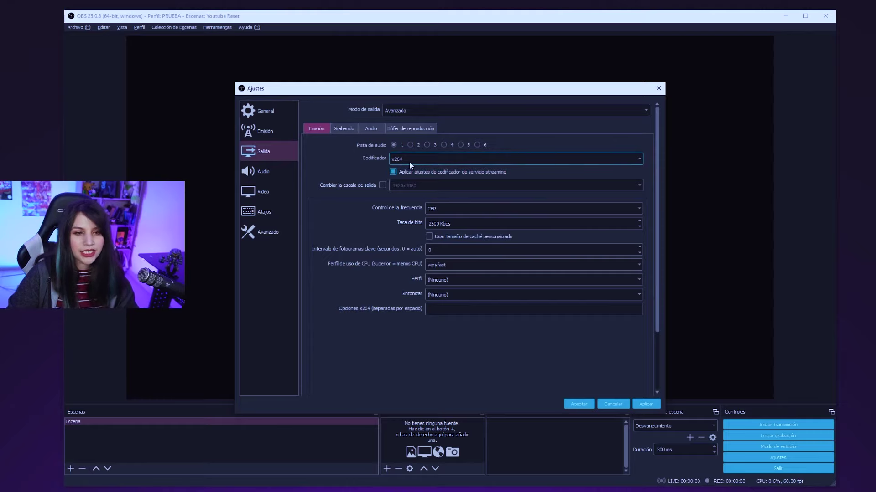
click(412, 160)
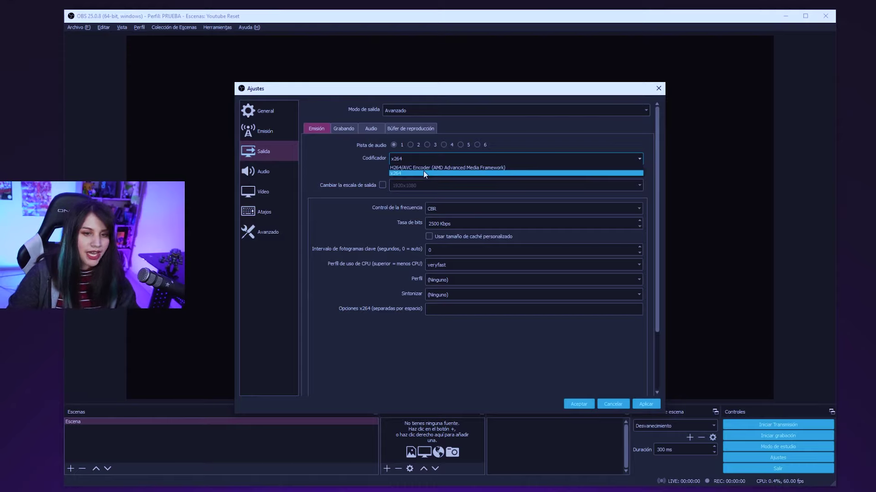
click(424, 170)
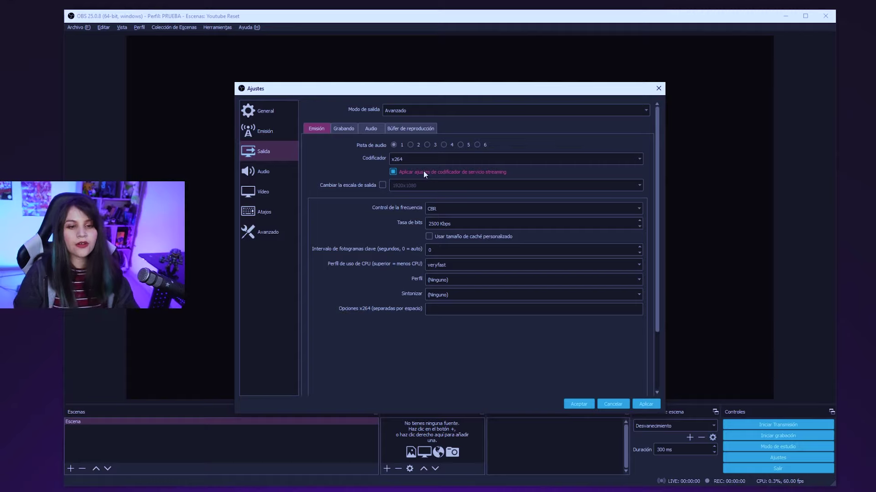
click(422, 161)
click(422, 161)
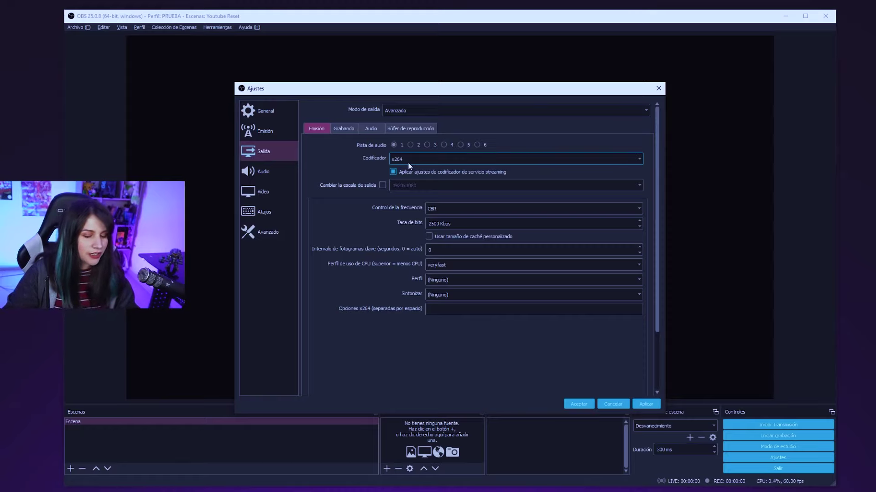
Enable rescaling of the streaming output and set its resolution to 1280x720
click(382, 185)
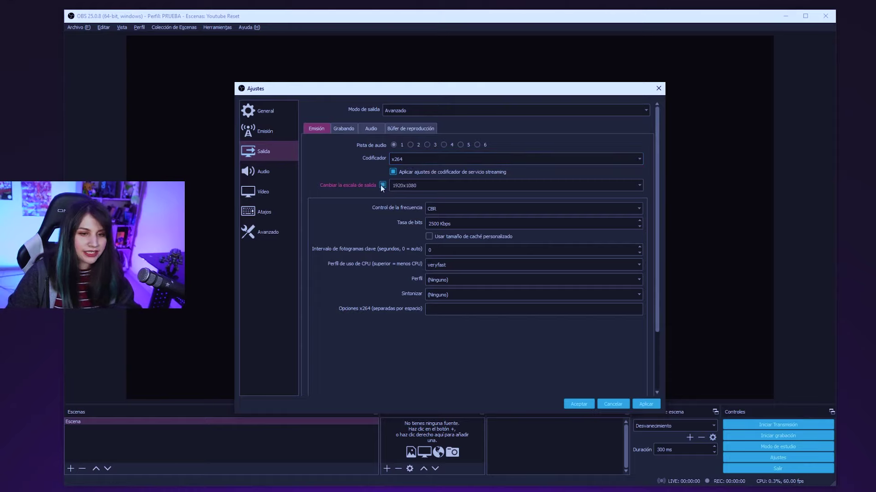
click(641, 184)
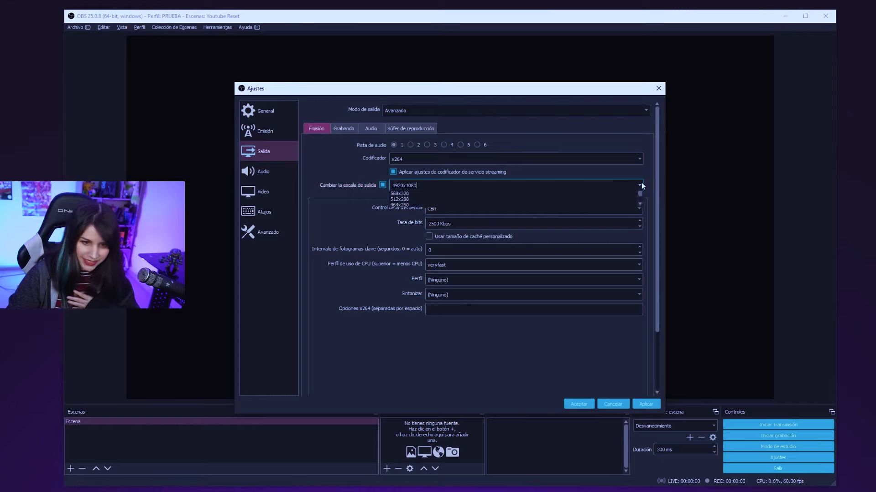
click(427, 194)
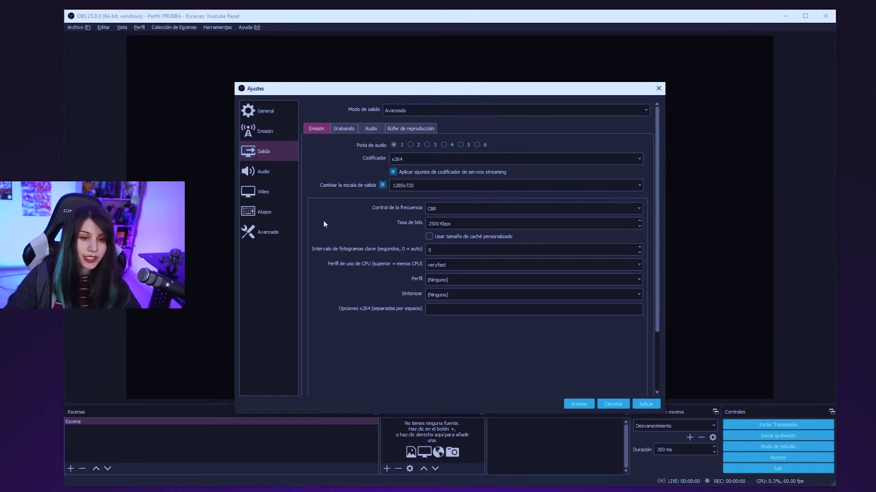
Keep CBR rate control, set the bitrate to 3500 Kbps and the keyframe interval to 2 seconds
click(463, 210)
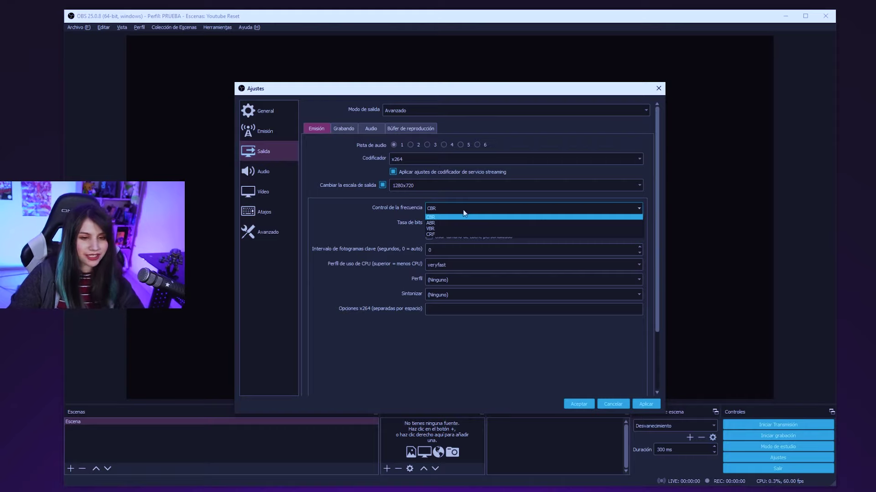
click(463, 211)
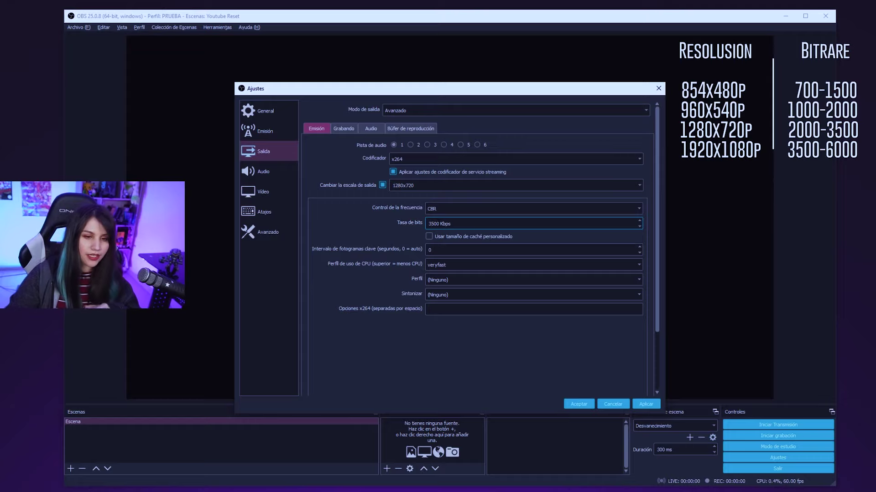
click(430, 249)
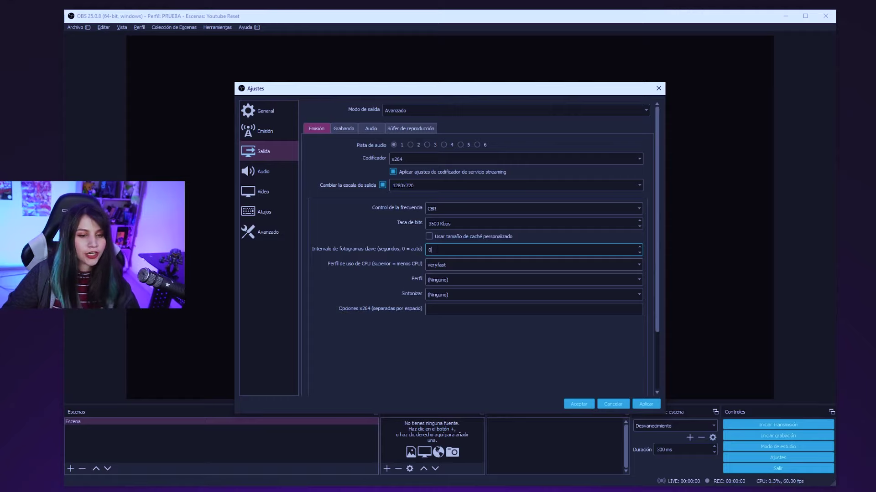
key(BackSpace)
text(2)
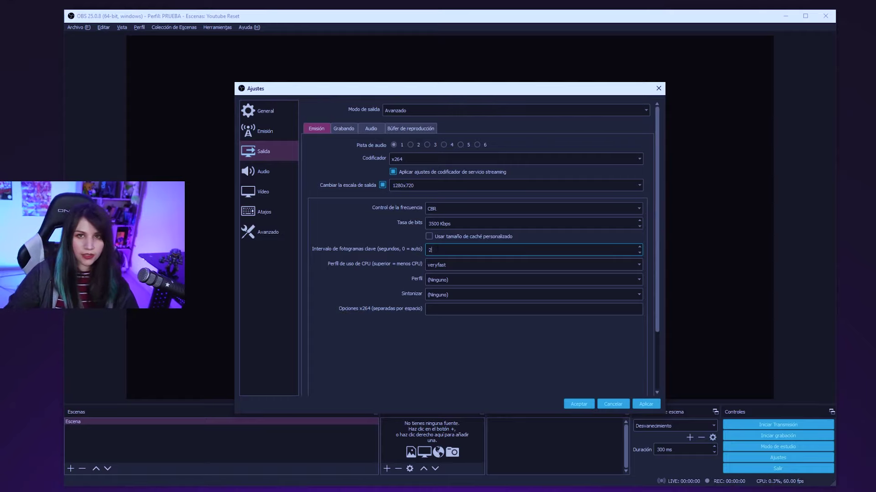
Keep the veryfast CPU usage preset and set the x264 profile to main and its tuning to animation
click(455, 268)
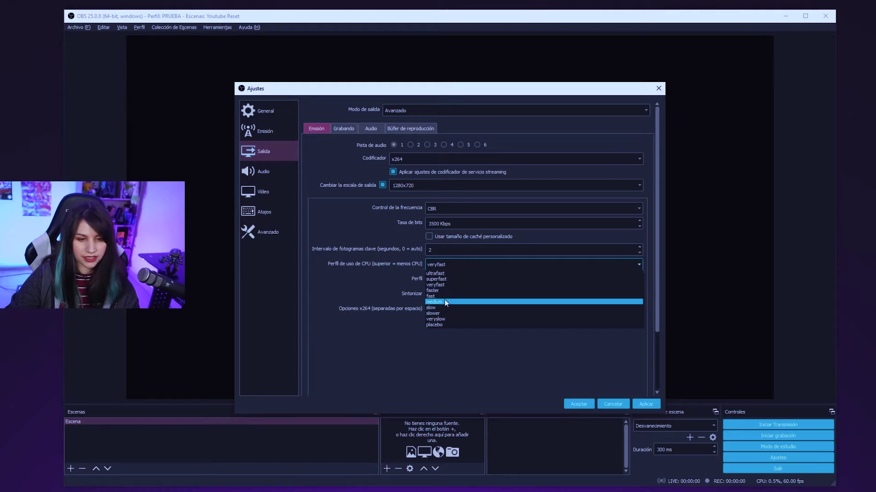
click(450, 287)
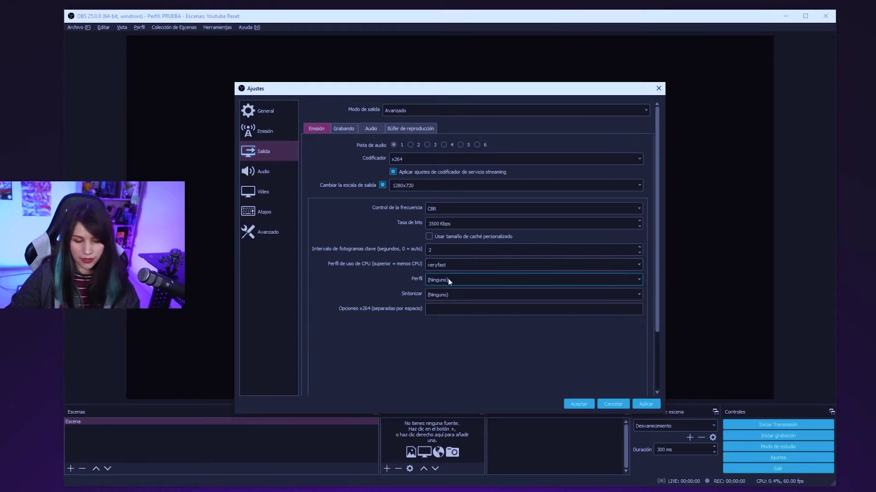
click(448, 280)
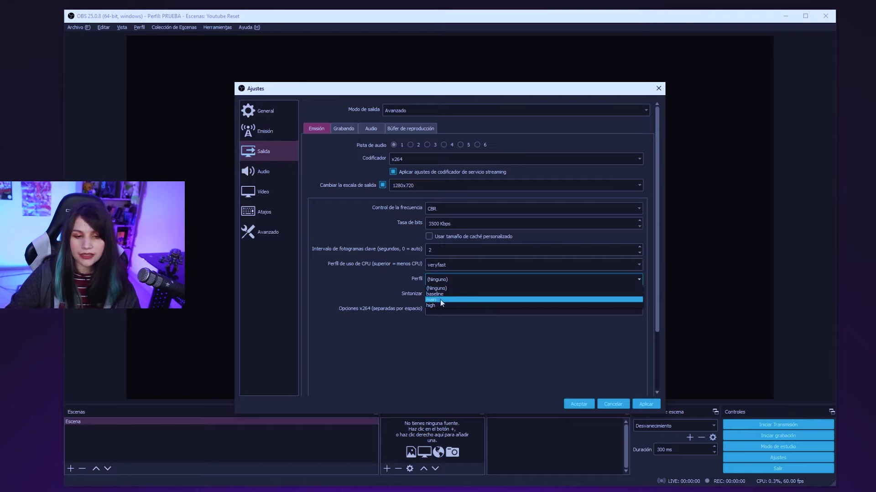
click(439, 300)
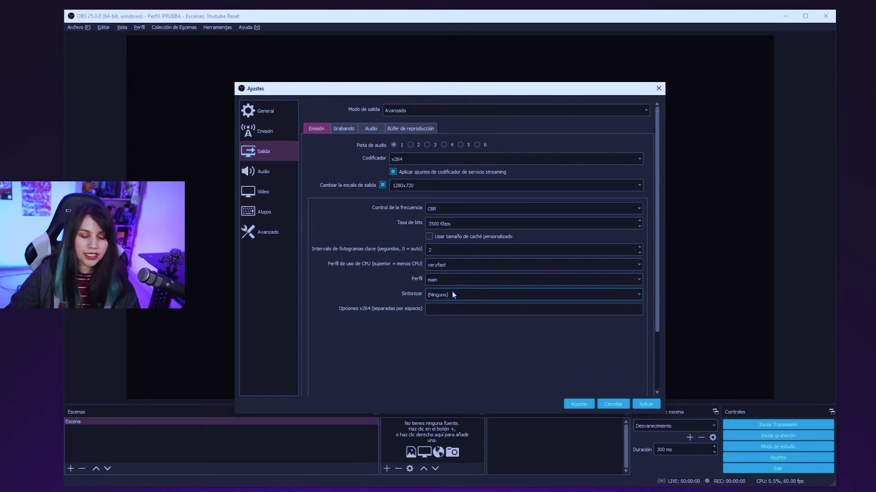
click(451, 294)
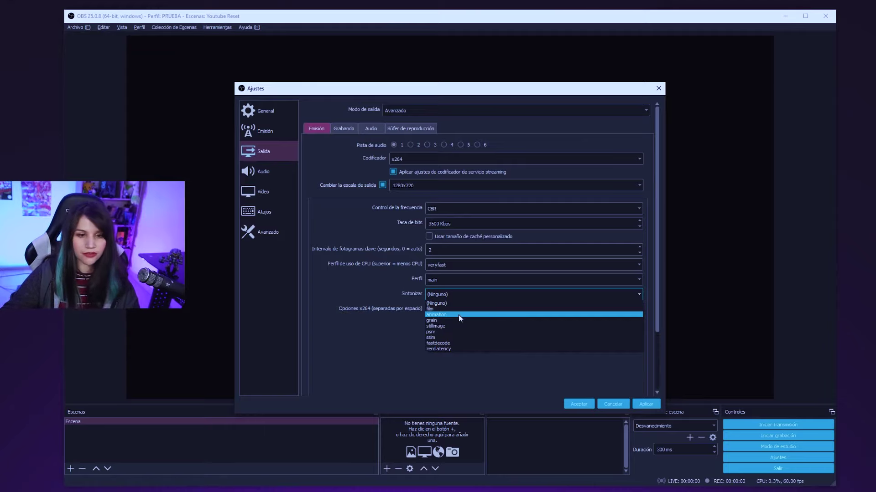
click(458, 314)
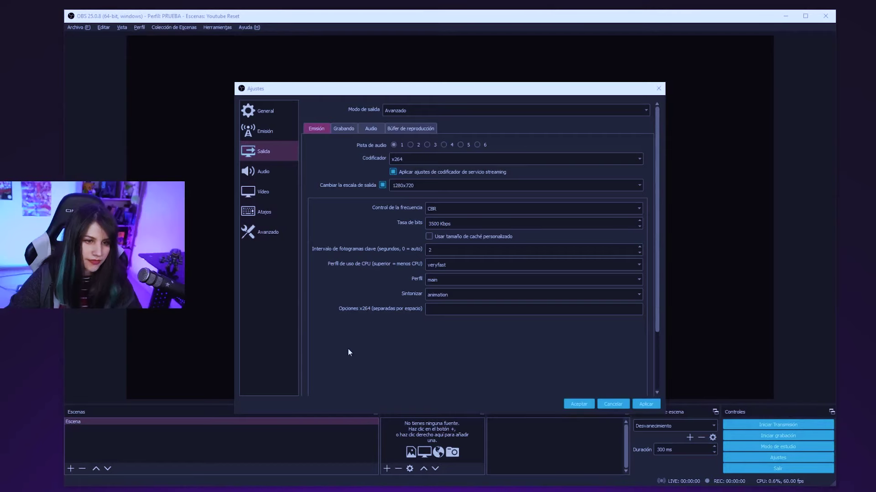
Set the output audio bitrate of tracks 1 through 5 to 128
click(375, 130)
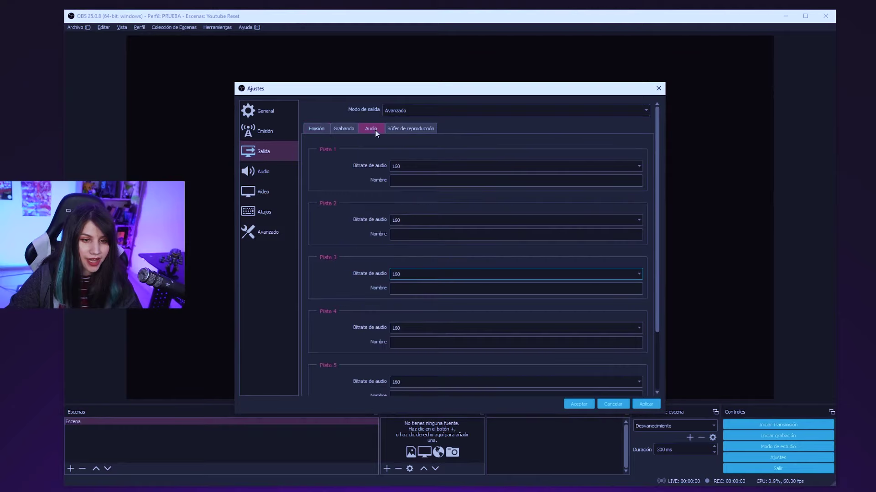
click(394, 166)
click(395, 186)
click(401, 220)
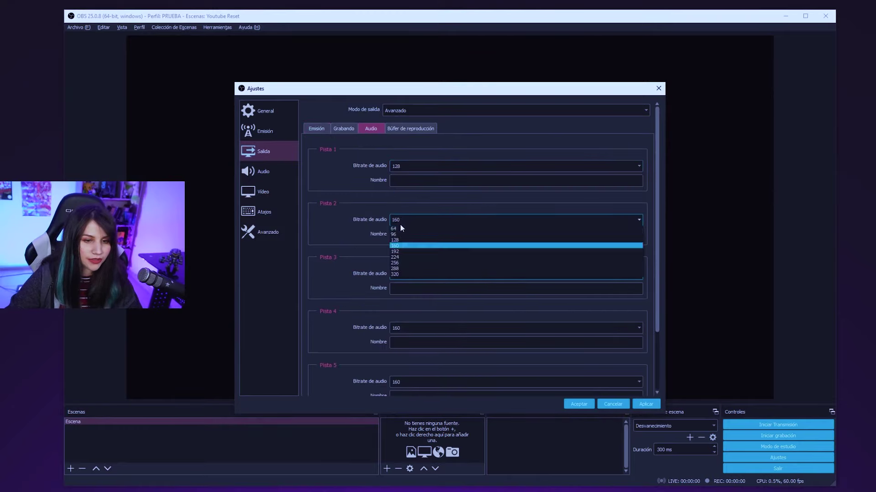
click(401, 240)
click(392, 274)
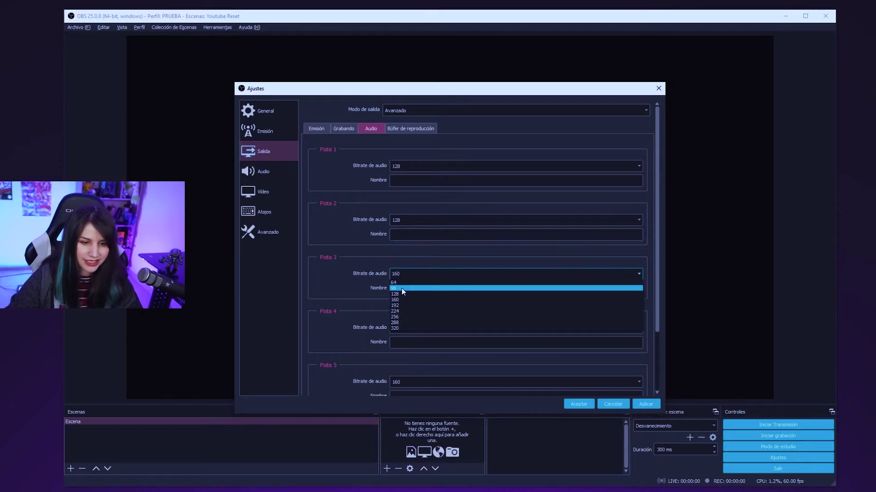
click(401, 294)
scroll(329, 289, down, 1)
click(418, 305)
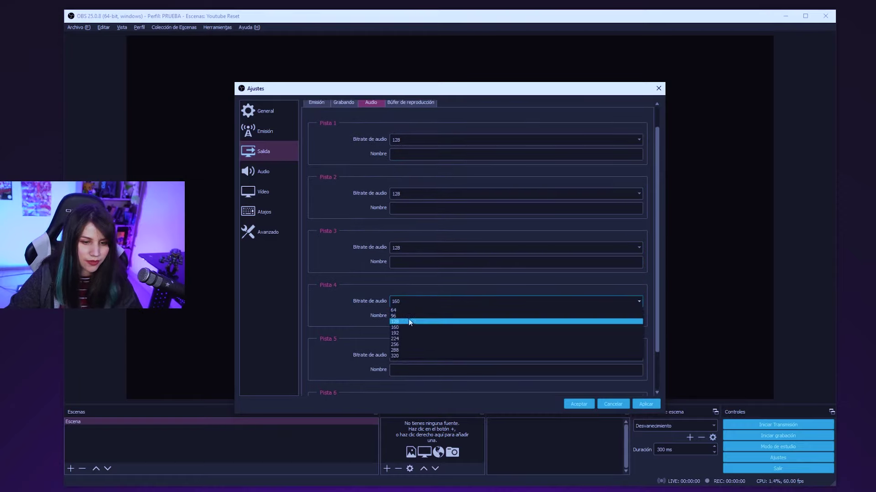
click(408, 322)
click(398, 354)
click(403, 375)
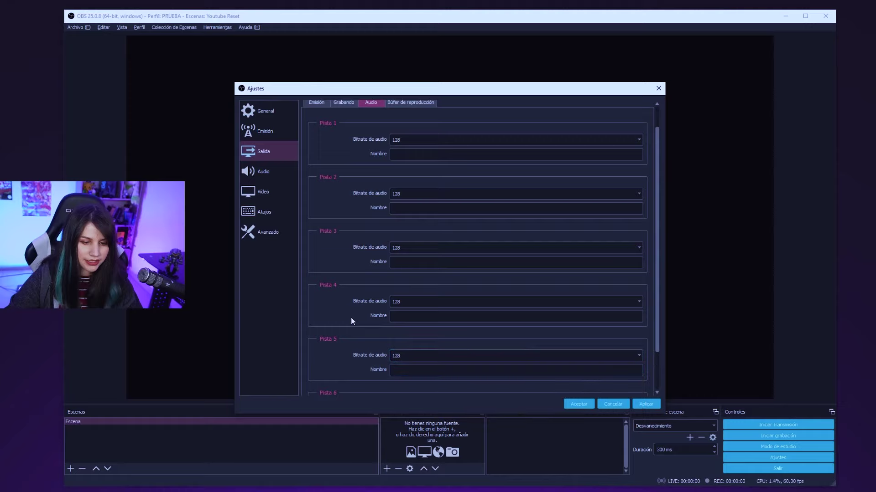
scroll(383, 347, up, 1)
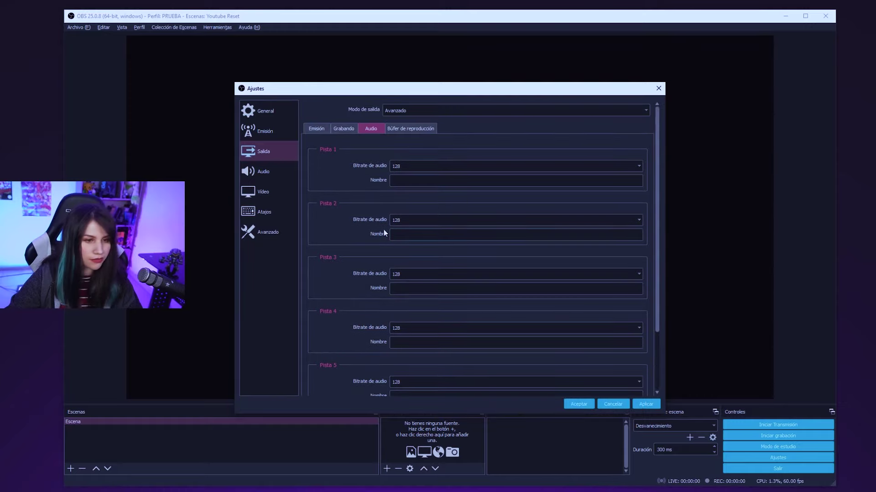
Select the G635 Gaming Headset speakers as desktop audio and keep Micrófono (H6) as the Mic/Aux audio device
click(286, 176)
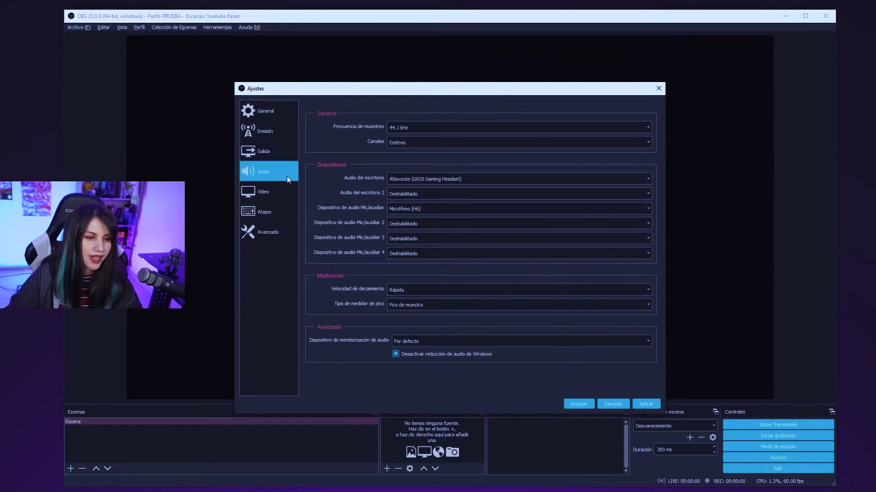
click(420, 179)
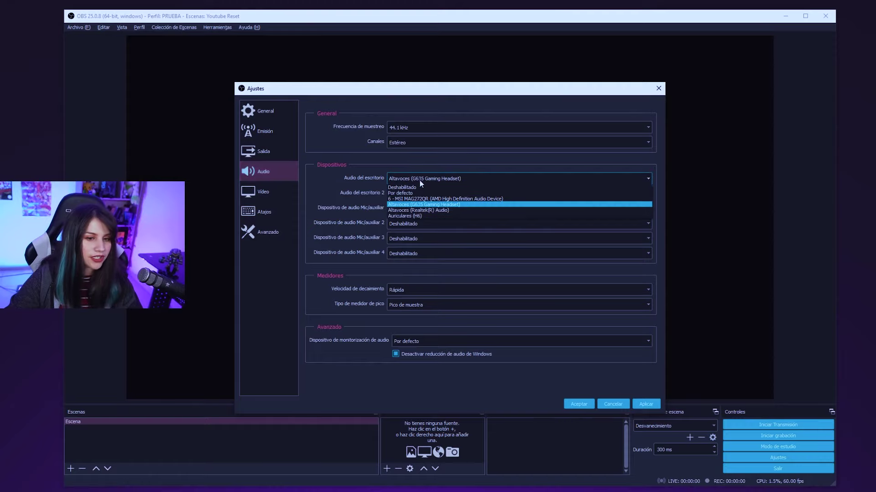
click(429, 205)
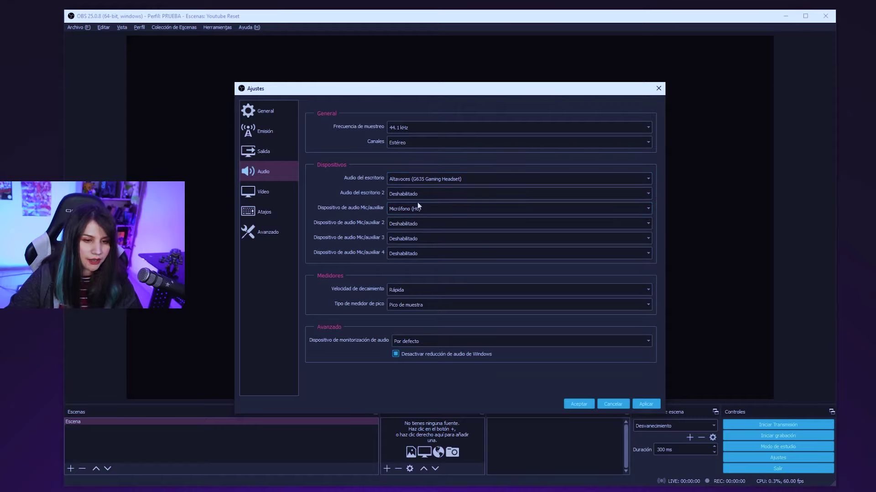
click(422, 211)
click(412, 244)
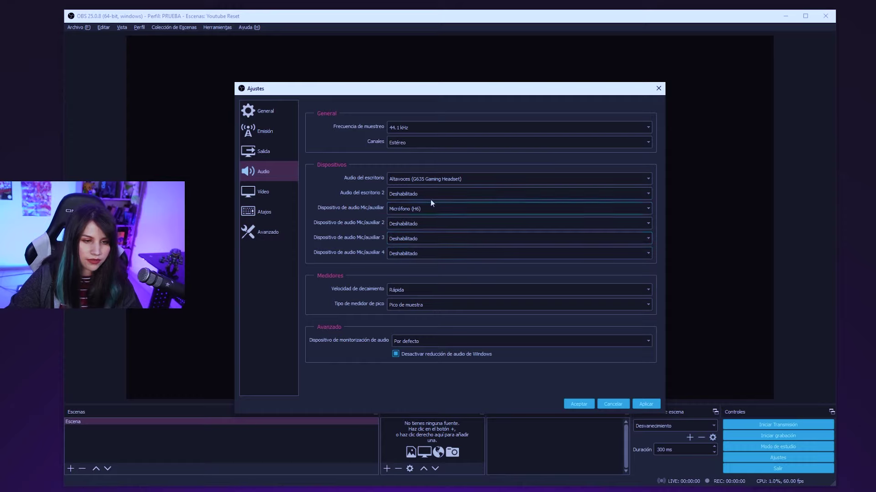
In the video settings, keep the base canvas at 1920x1080 and set the scaled output resolution to 1920x1080
click(294, 188)
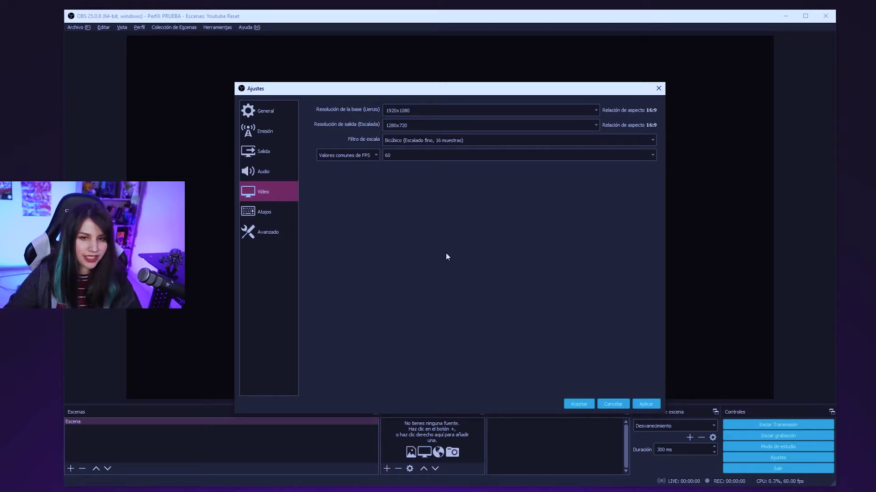
click(597, 111)
click(598, 111)
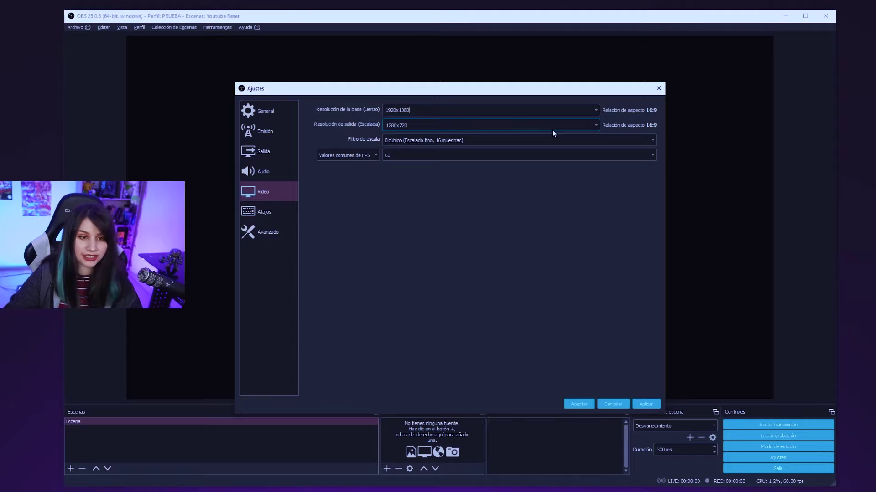
click(597, 126)
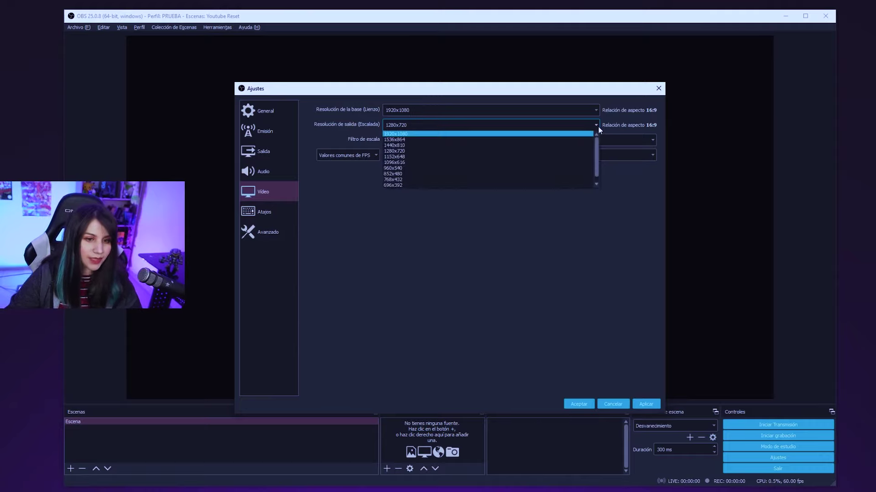
click(496, 134)
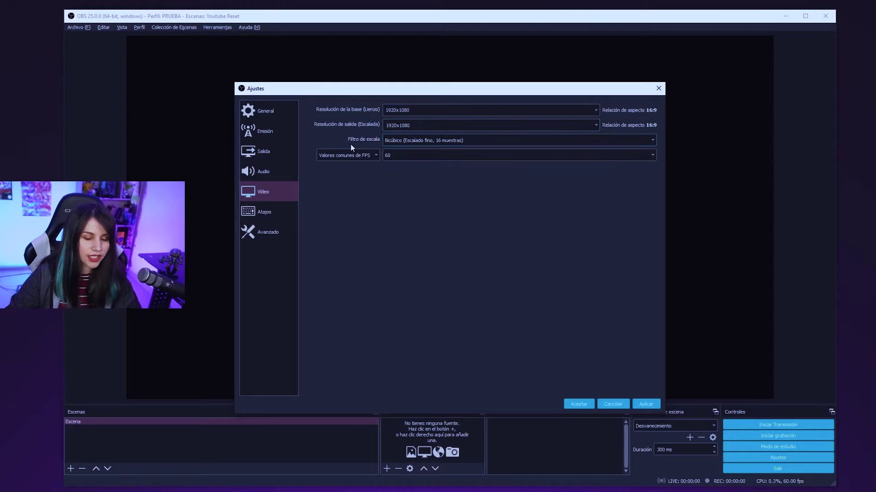
Keep the bicubic downscale filter with 16 samples and set the common FPS value to 30
click(390, 144)
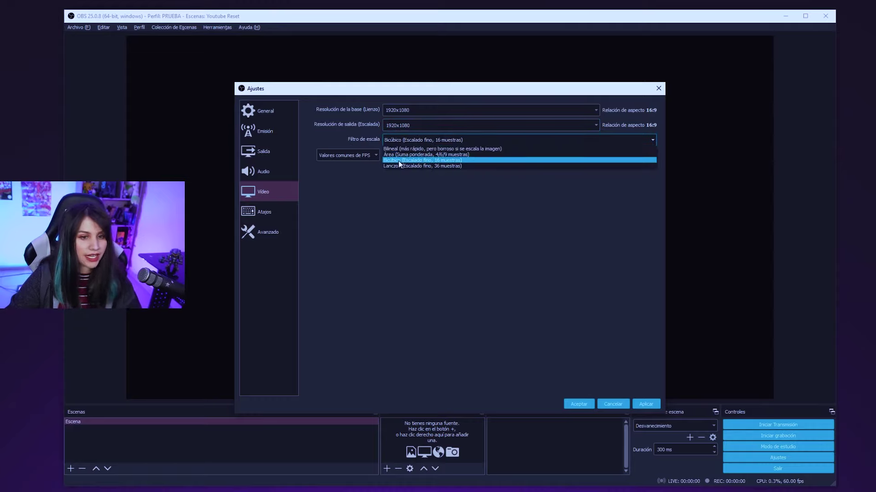
click(422, 140)
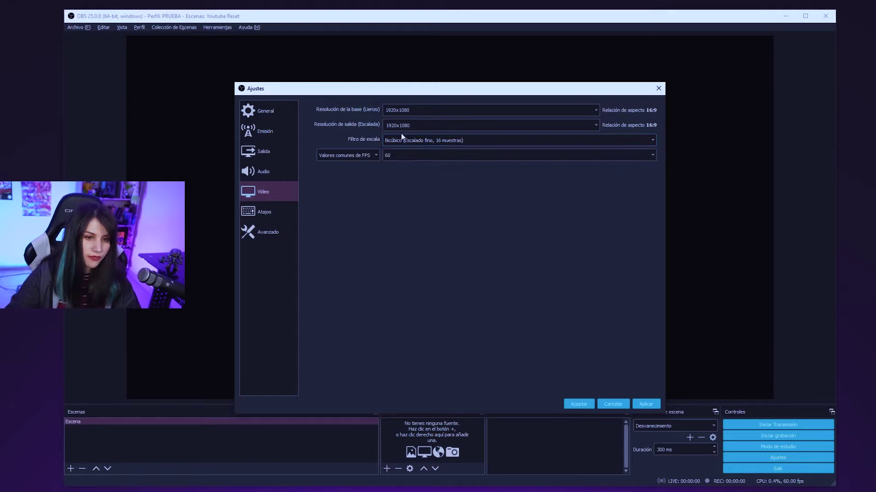
click(397, 155)
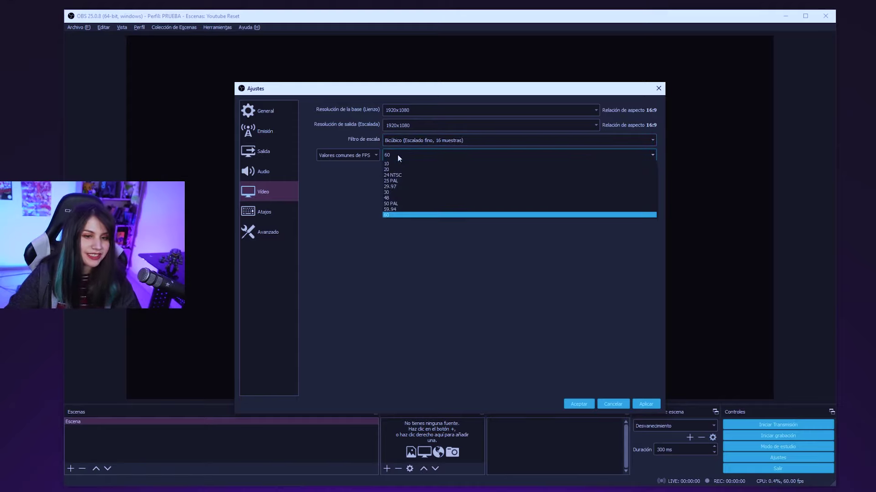
click(393, 192)
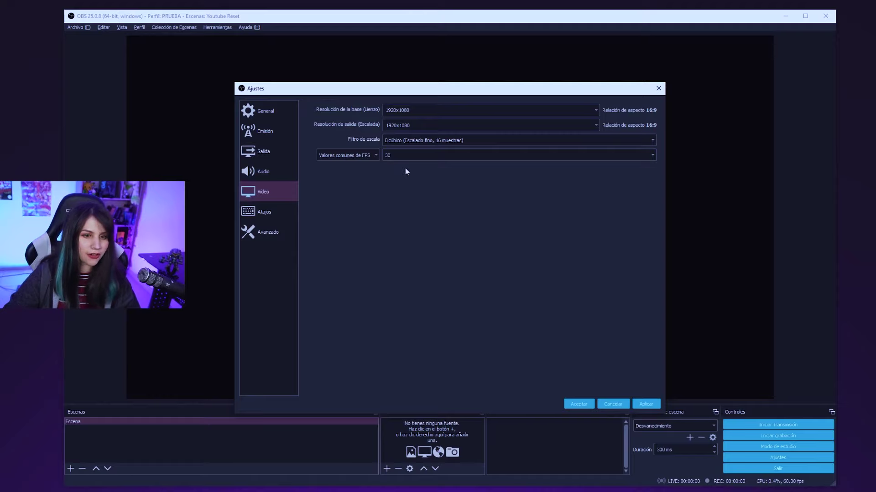
Set the process priority to Normal in the advanced settings and accept the configuration
click(268, 210)
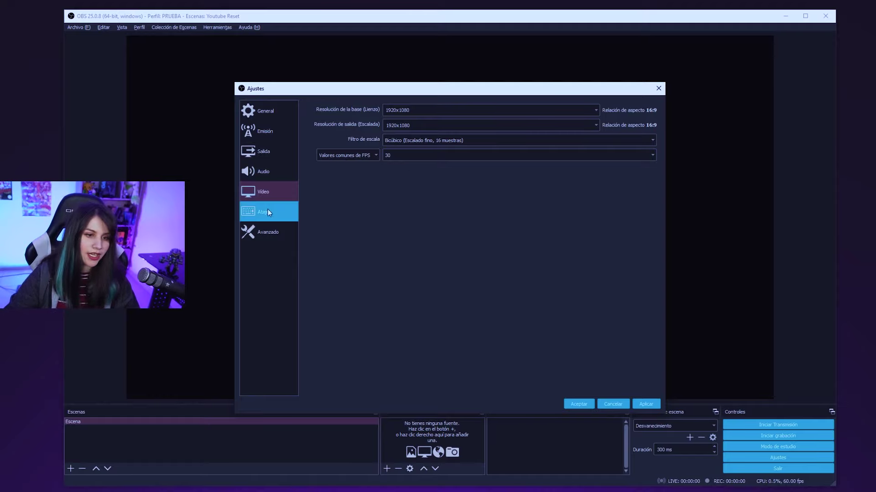
click(266, 227)
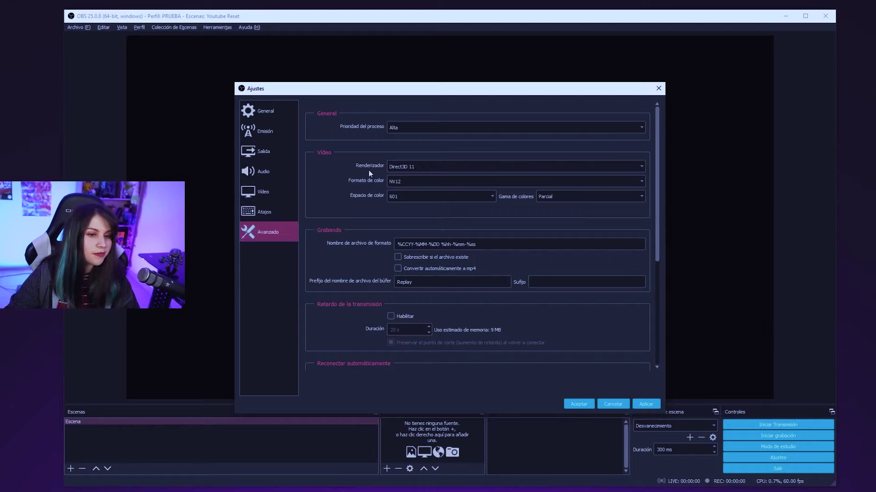
click(410, 127)
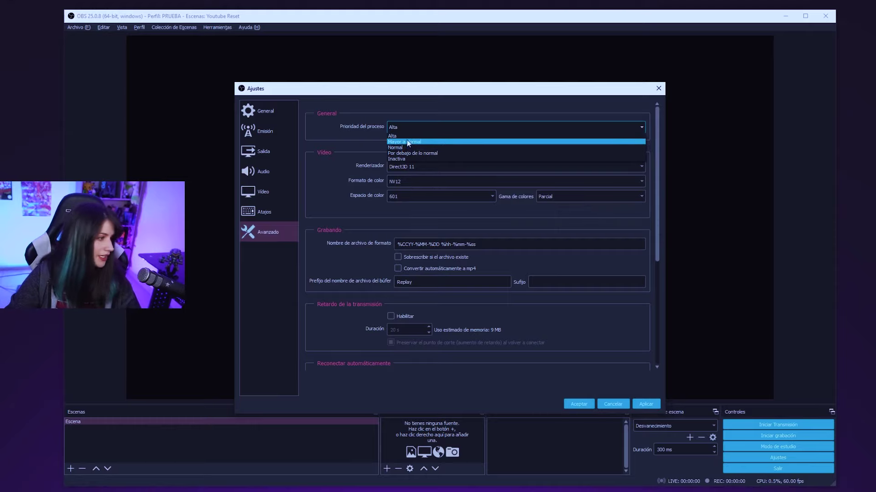
click(408, 146)
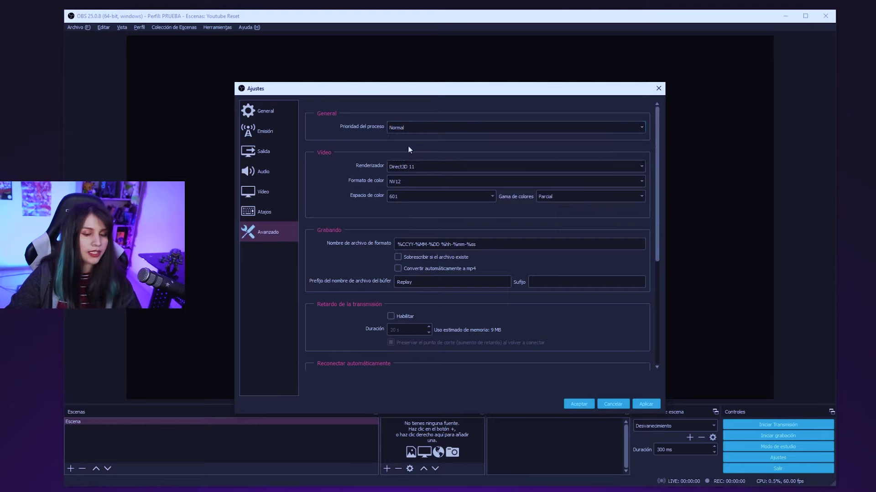
key(Return)
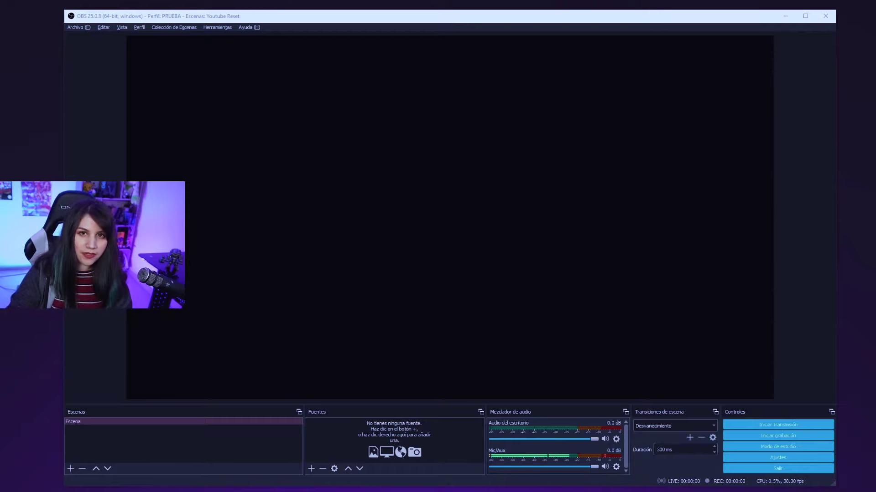
Add a new scene named Juego
right_click(100, 438)
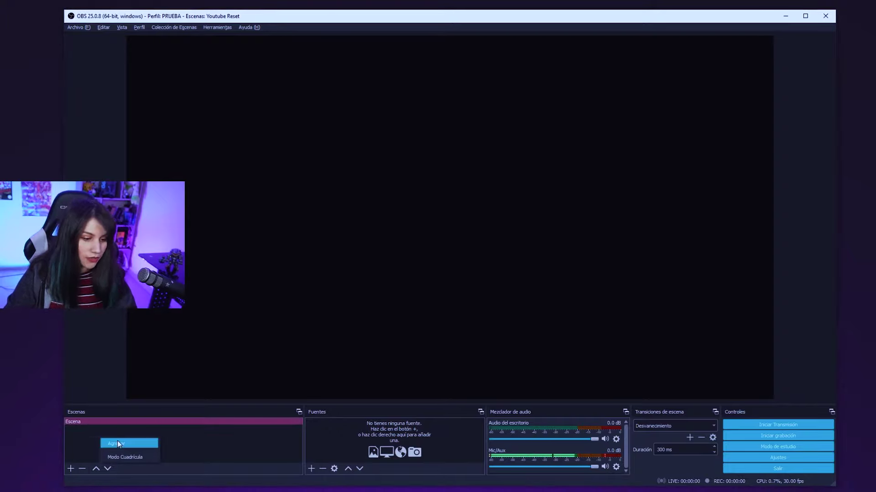
click(119, 441)
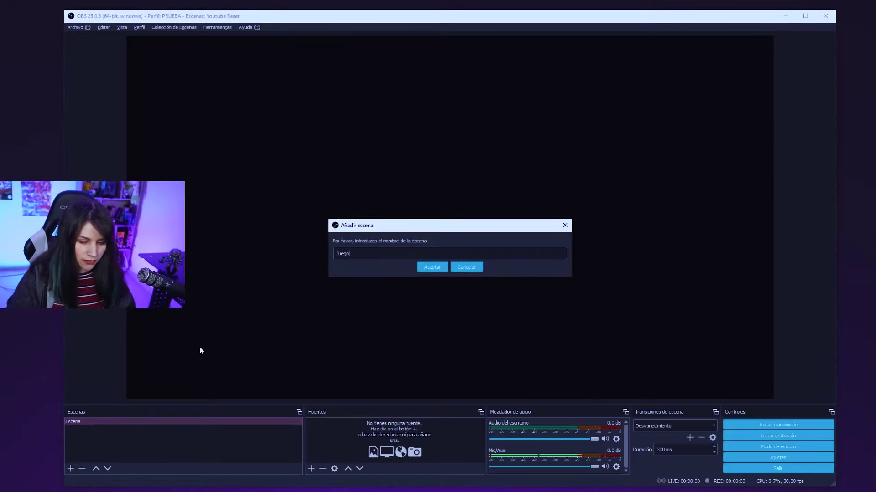
text(Juego)
key(Return)
Add a new video capture device source named WEBCAM to the scene Escena
click(80, 422)
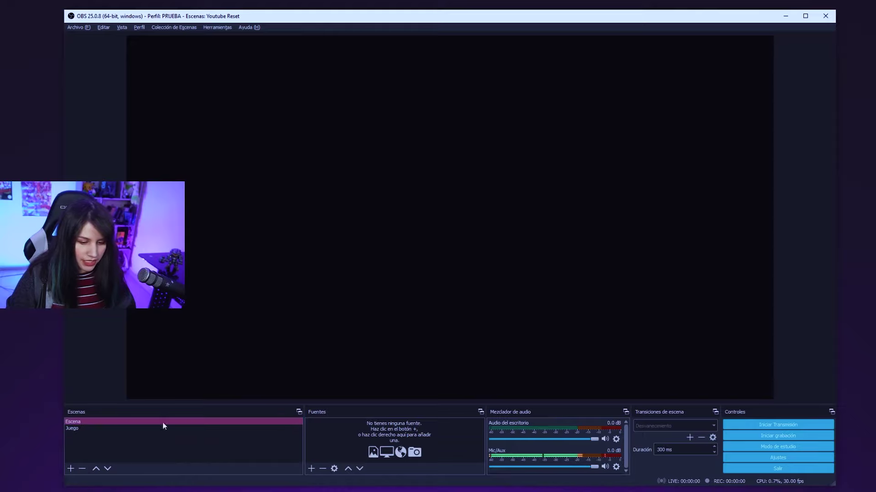
click(310, 469)
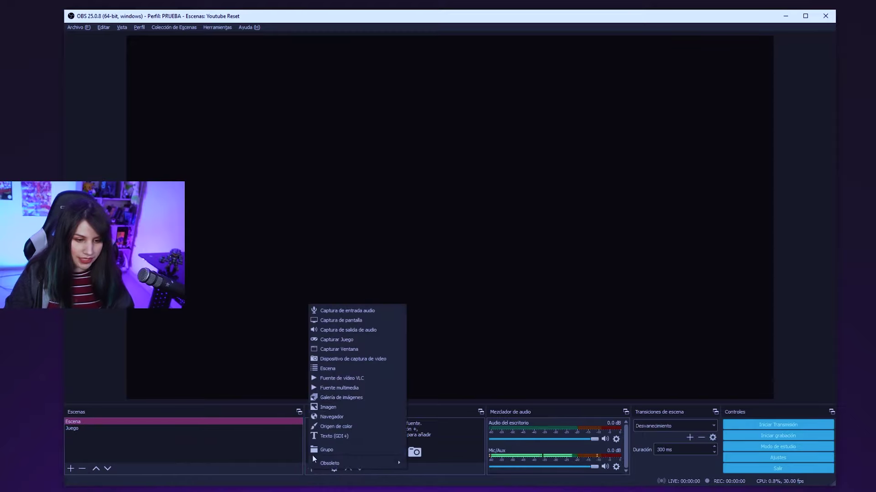
click(351, 359)
text(W)
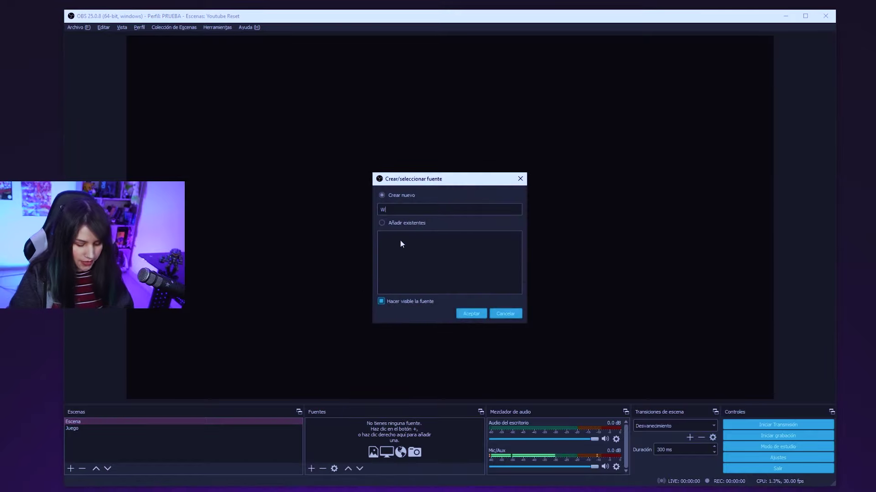
text(EBCAM)
key(Return)
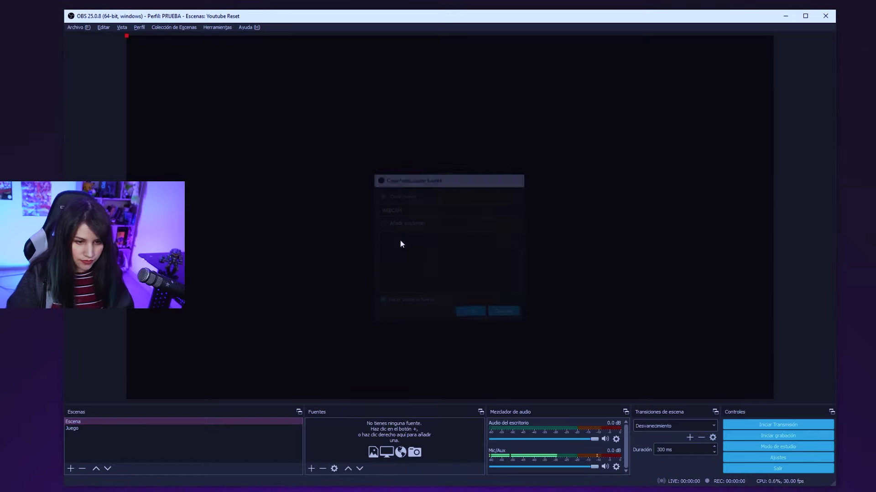
Set the webcam source's device to Logitech Webcam C930e, accept it, and move the image away from the canvas corner
click(395, 267)
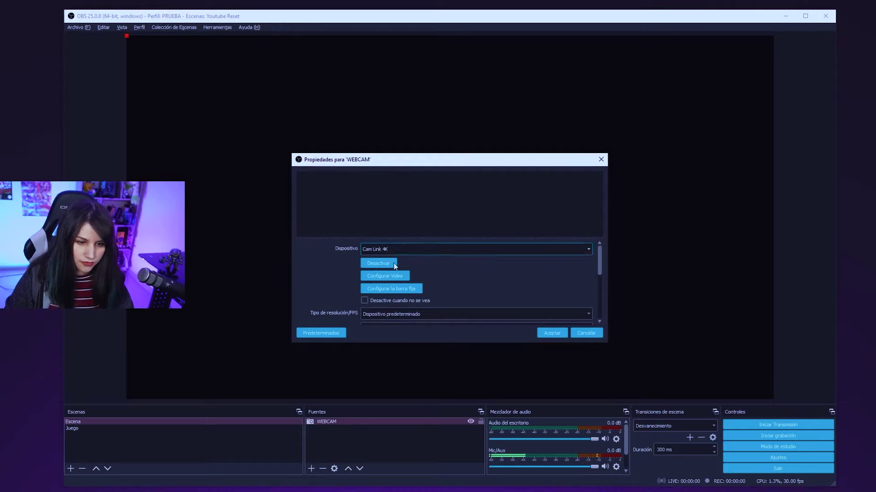
click(544, 332)
drag(301, 170, 378, 217)
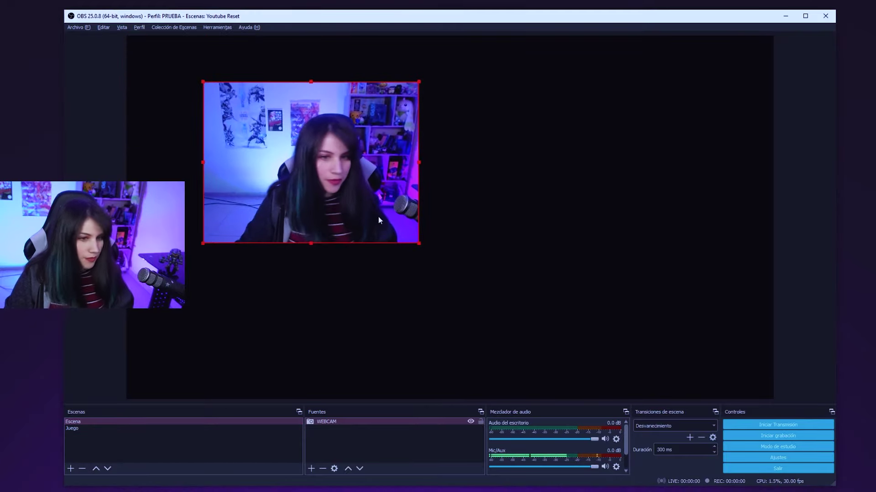
Open the WEBCAM source's properties and set its resolution/FPS type to Personalizado
right_click(338, 422)
click(366, 419)
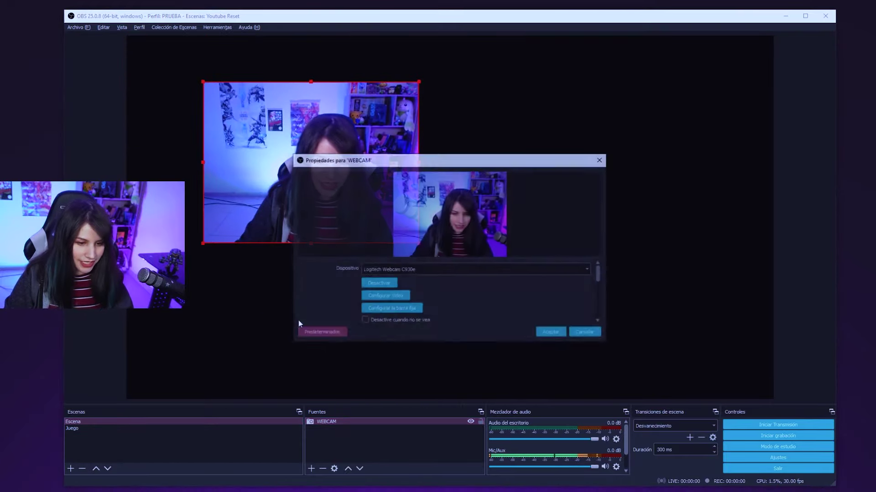
scroll(399, 302, down, 1)
click(400, 306)
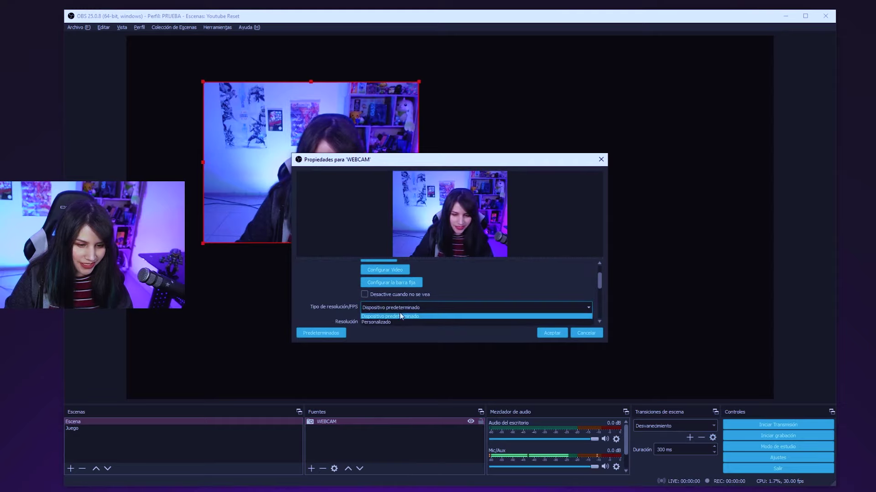
click(452, 301)
click(449, 307)
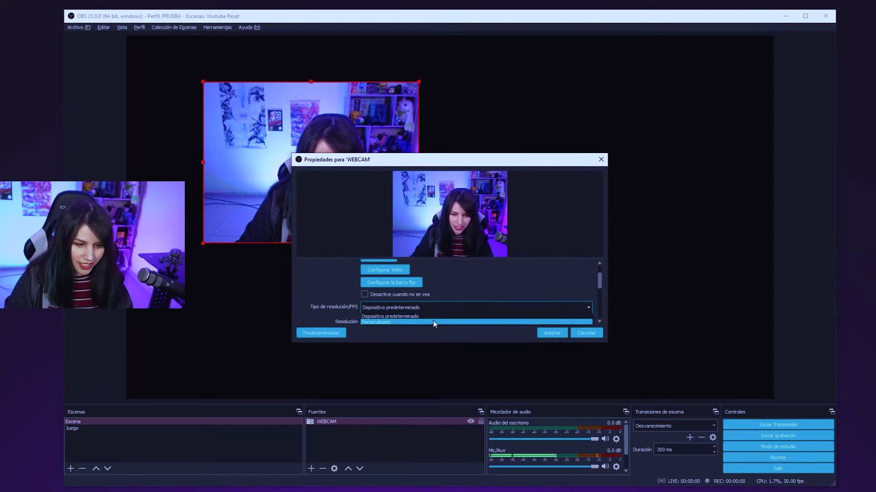
click(448, 322)
Set the webcam's resolution to 1920x1080 and accept the properties
drag(609, 344, 689, 403)
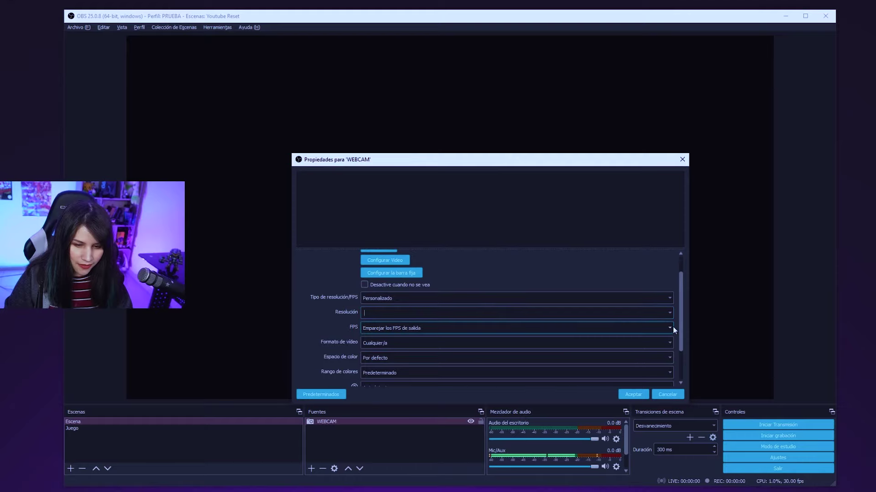
click(669, 313)
click(471, 321)
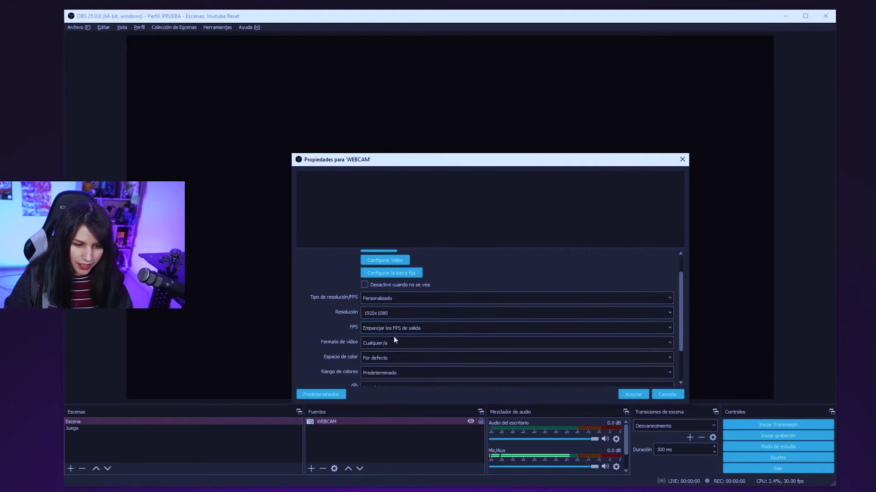
scroll(394, 336, down, 1)
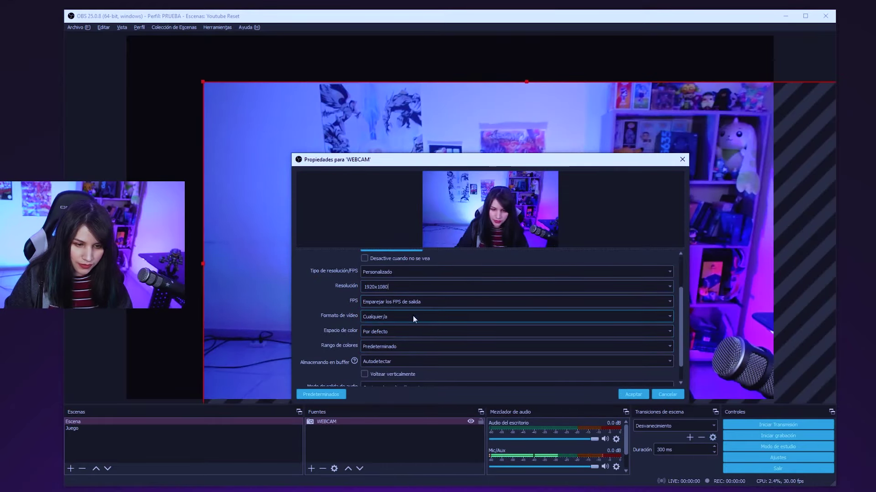
click(625, 394)
Scale and position the webcam image to fill the whole canvas of the scene Escena
drag(203, 82, 307, 177)
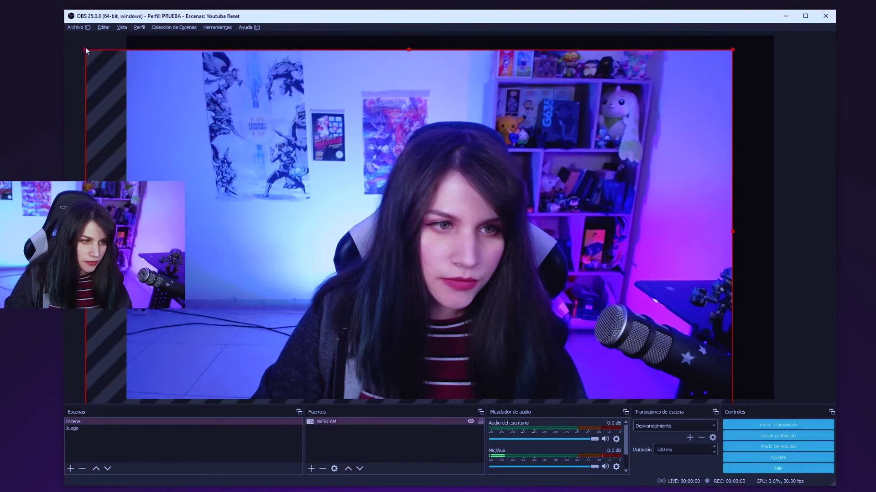
drag(86, 49, 261, 149)
drag(338, 209, 205, 94)
drag(594, 296, 770, 398)
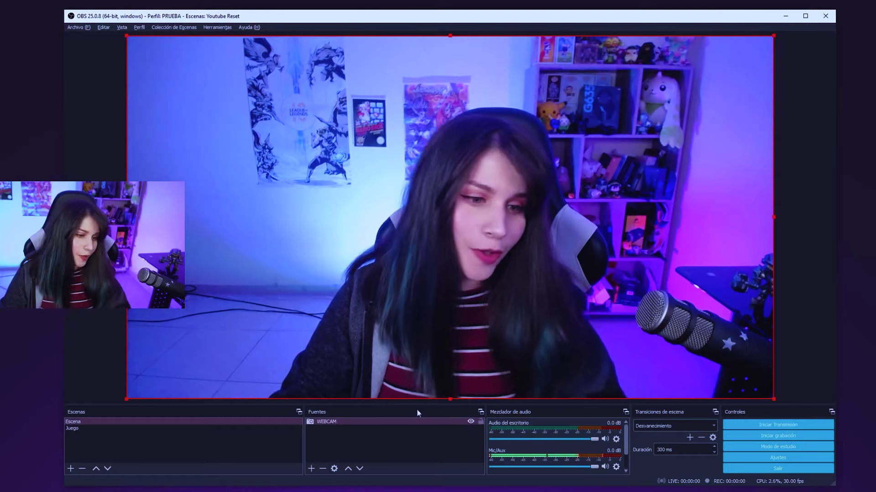
Add a new game capture source named Minecraft to the scene Juego
click(119, 429)
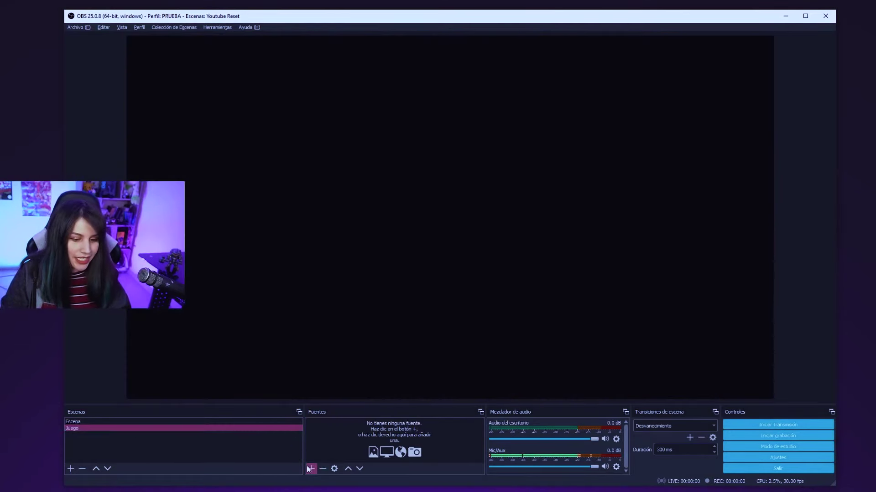
click(311, 468)
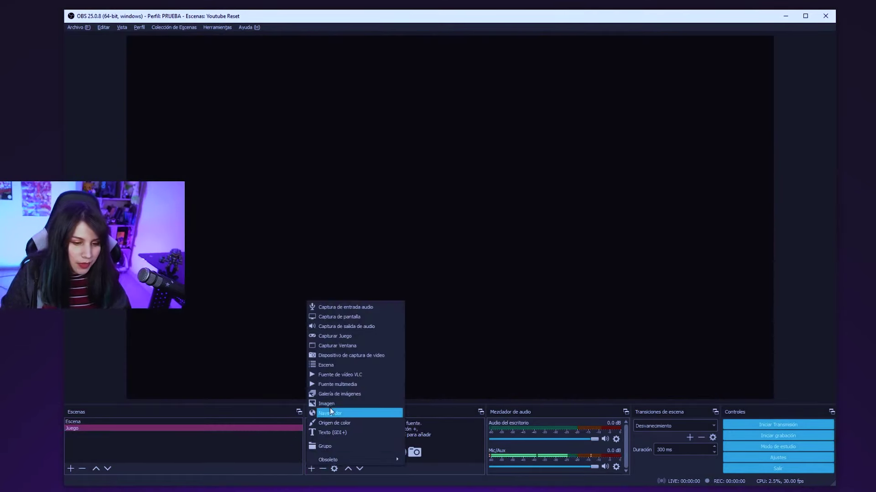
click(347, 338)
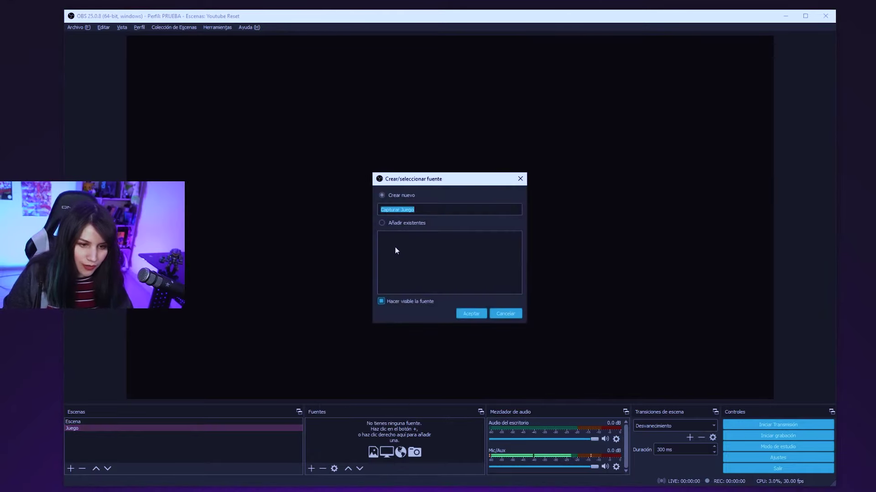
text(mi)
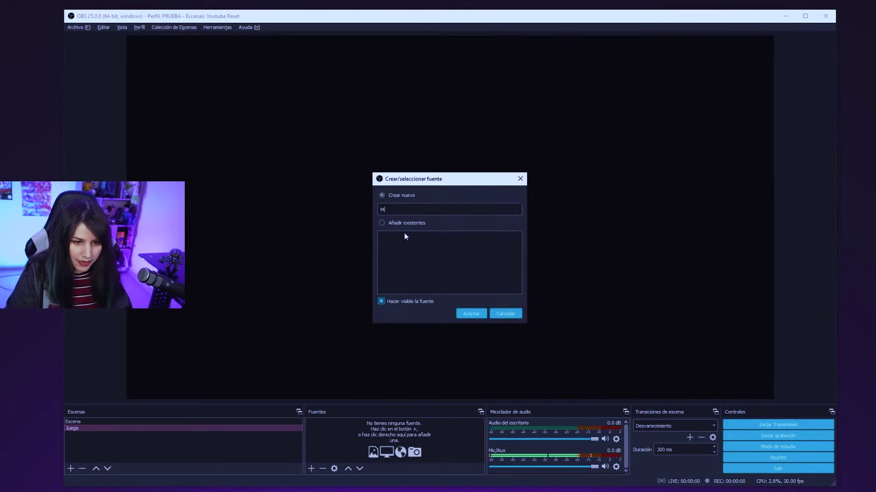
text(necraft)
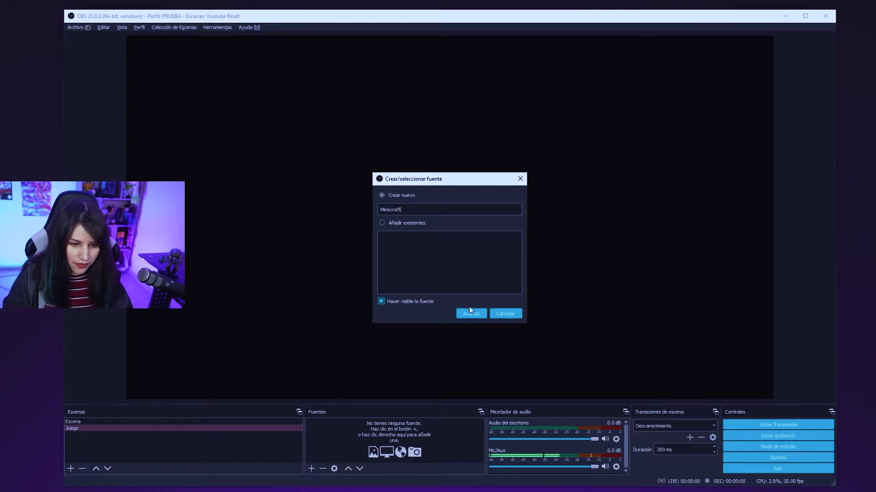
click(469, 313)
Set the game capture to Capturar ventana específica with the window [Dungeons.exe]: Minecraft Dungeons, and accept it
click(464, 286)
click(444, 292)
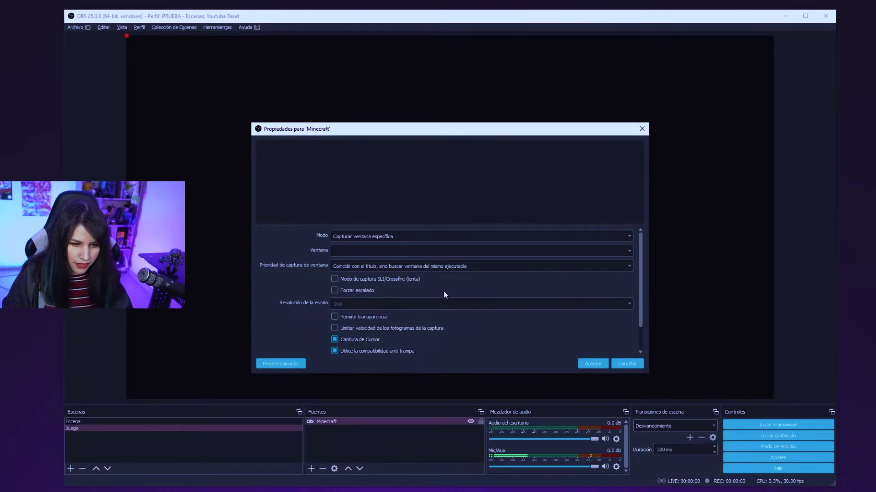
click(413, 250)
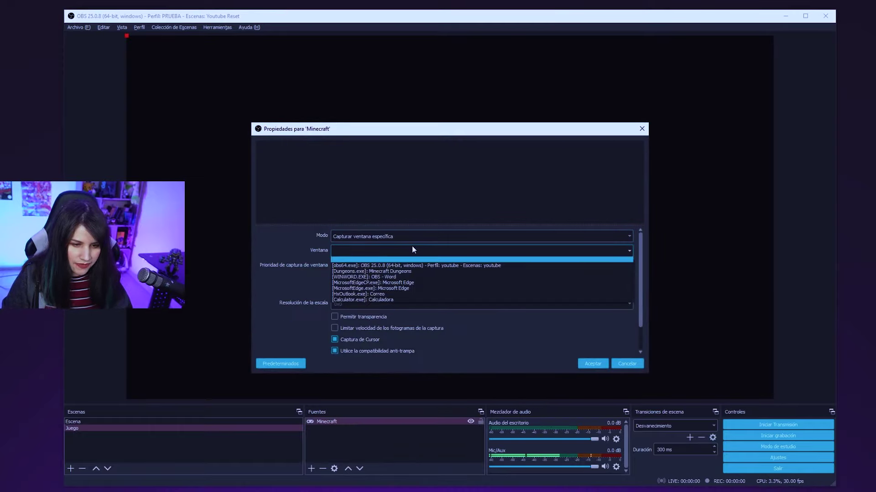
click(413, 271)
click(586, 365)
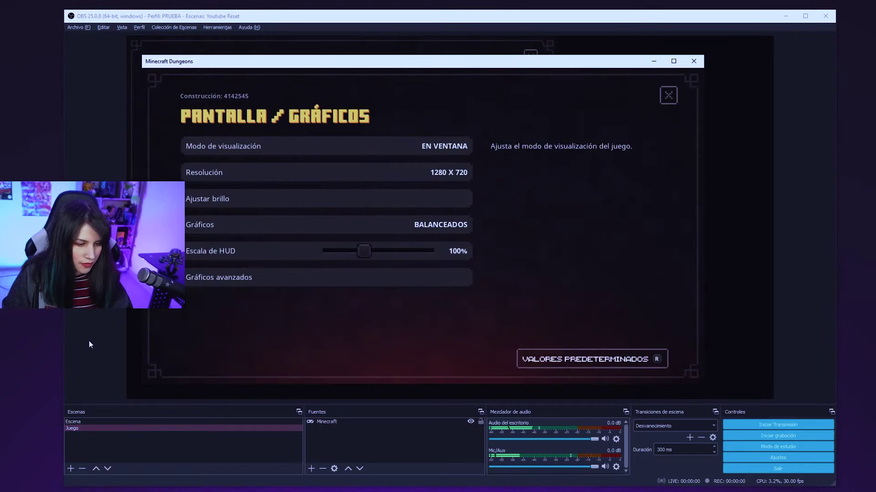
Scale the Minecraft capture up to fill the whole canvas
click(334, 242)
drag(557, 279, 778, 394)
click(778, 395)
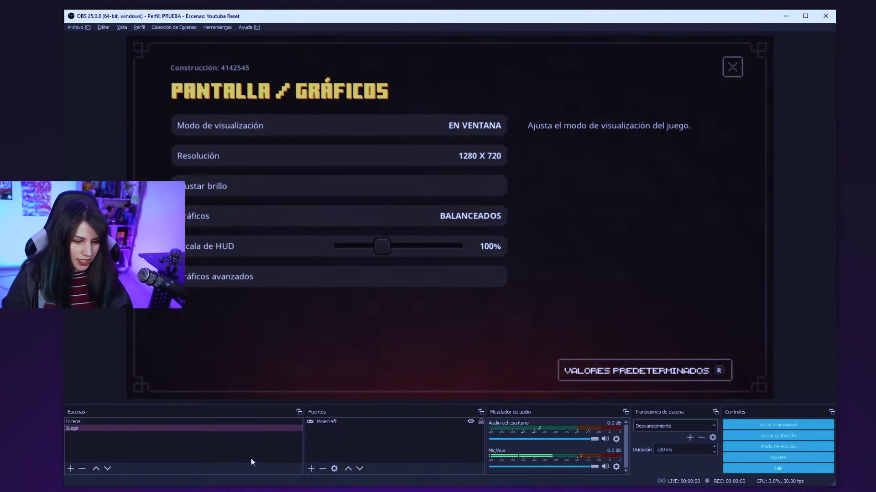
Add the existing WEBCAM video capture source to the scene Juego
click(312, 469)
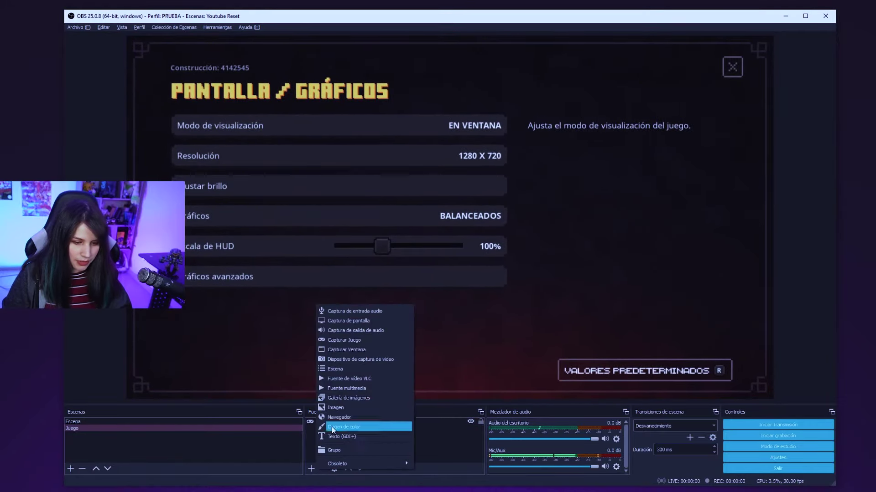
click(366, 360)
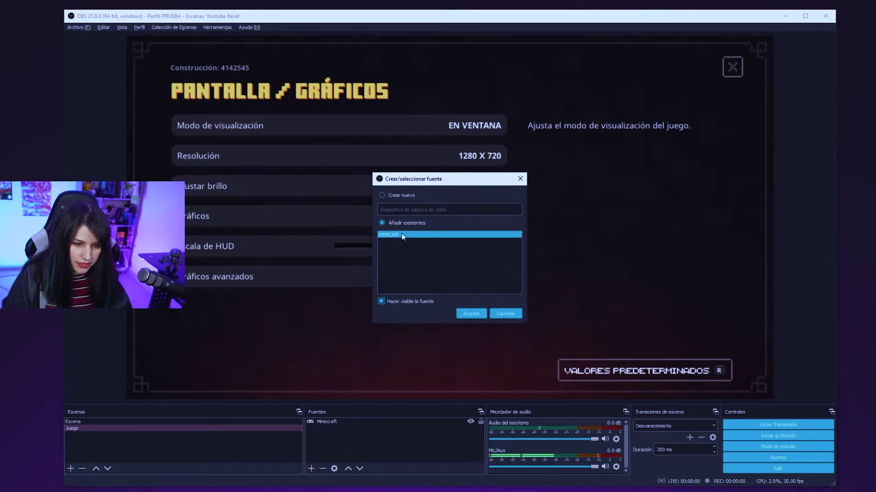
click(398, 233)
click(472, 314)
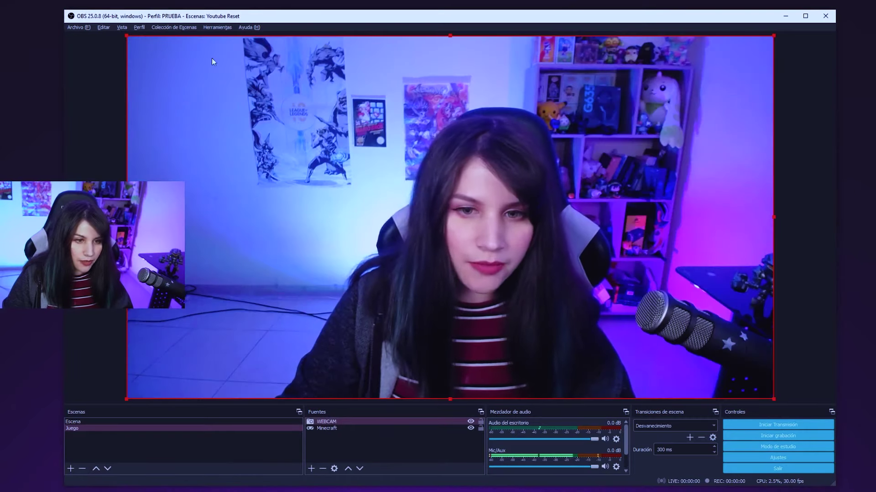
Shrink the webcam image to about a third of the canvas width and place it in the canvas's lower-left area
drag(129, 37, 532, 268)
drag(595, 311, 575, 315)
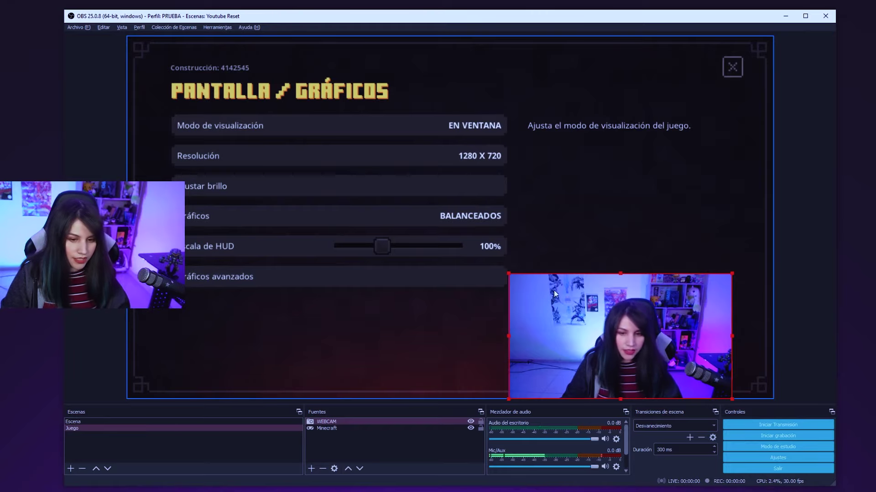
drag(531, 294, 159, 294)
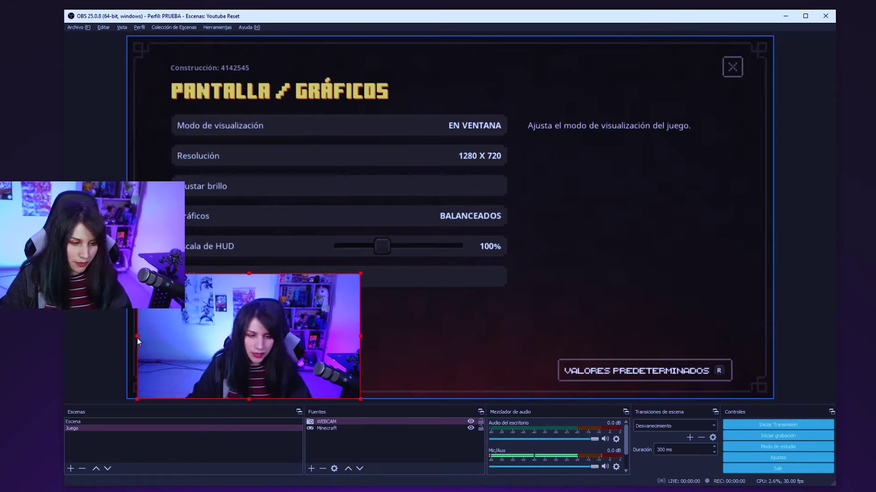
Crop the webcam image's left and bottom edges, keeping it in the lower-left area of the game canvas
drag(137, 336, 165, 336)
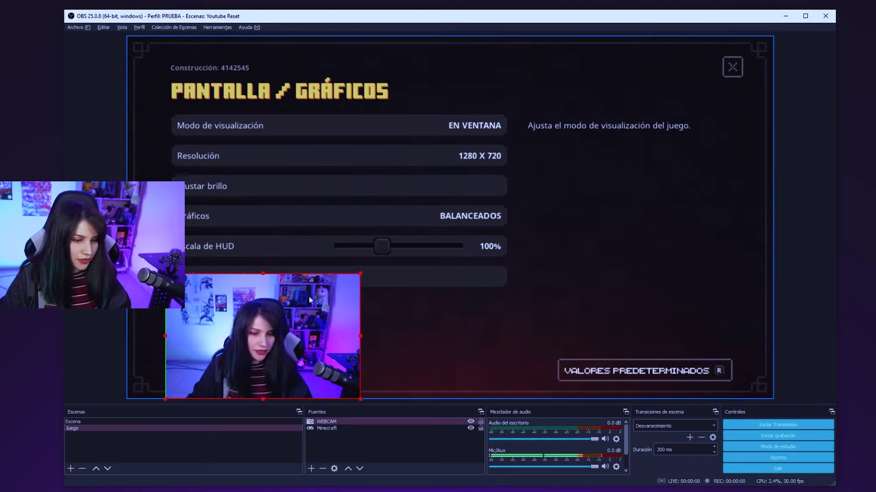
drag(361, 340, 326, 338)
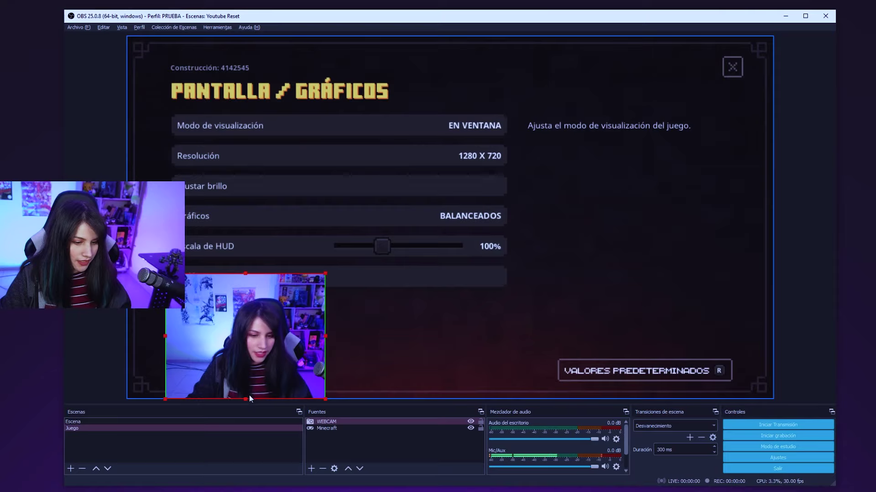
drag(249, 395, 251, 358)
mouse_move(246, 274)
mouse_down()
mouse_move(246, 284)
mouse_move(245, 274)
mouse_up()
drag(244, 361, 244, 399)
drag(165, 325, 133, 337)
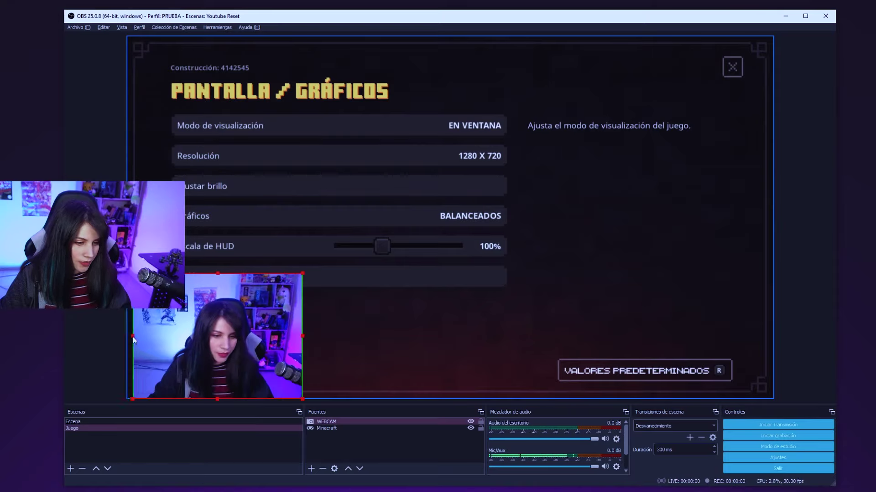
drag(216, 398, 218, 392)
click(368, 245)
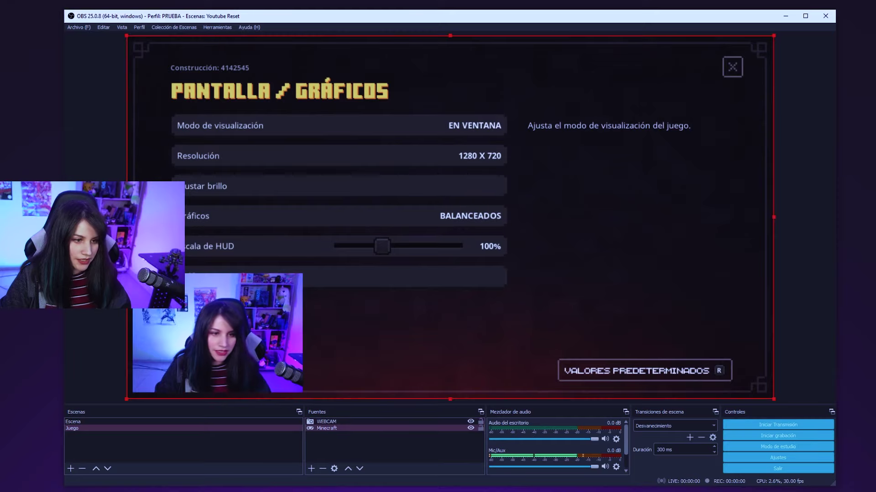
mouse_move(126, 217)
mouse_down()
mouse_move(352, 215)
mouse_move(127, 217)
mouse_up()
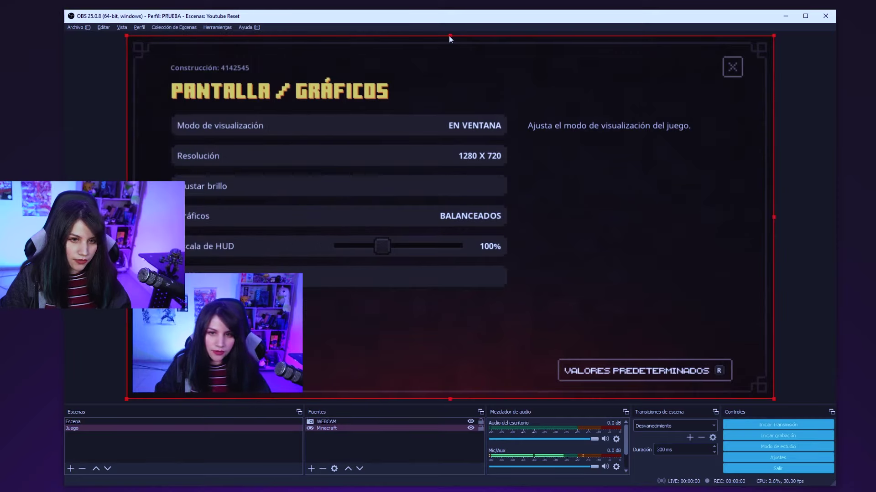
mouse_move(450, 36)
mouse_down()
mouse_move(435, 113)
mouse_move(450, 36)
mouse_up()
Snap the webcam image into the canvas's lower-left corner and crop its top edge
click(223, 334)
drag(223, 334, 217, 342)
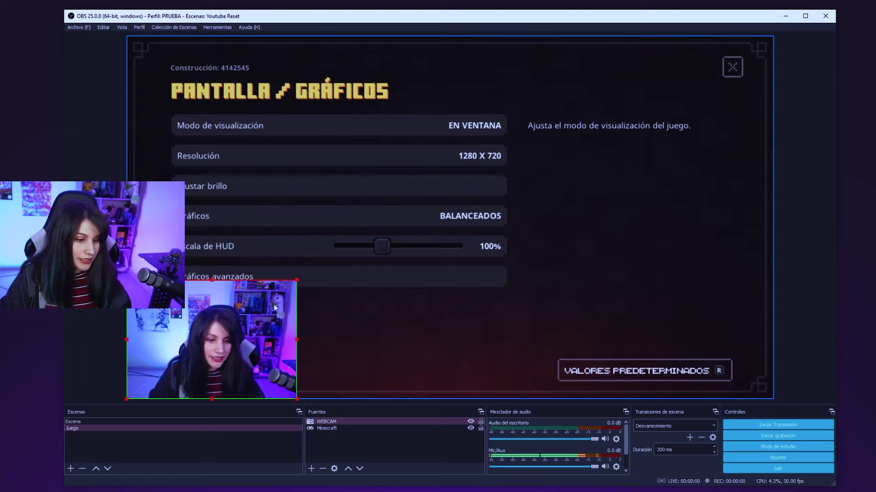
drag(215, 281, 215, 291)
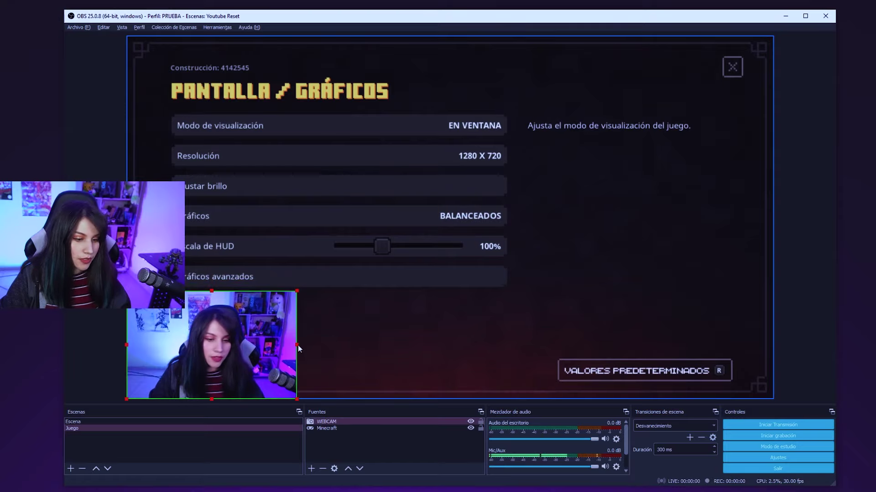
Narrow the webcam crop and place it against the canvas's right edge at mid-height, and switch to the scene Escena
drag(128, 347, 663, 207)
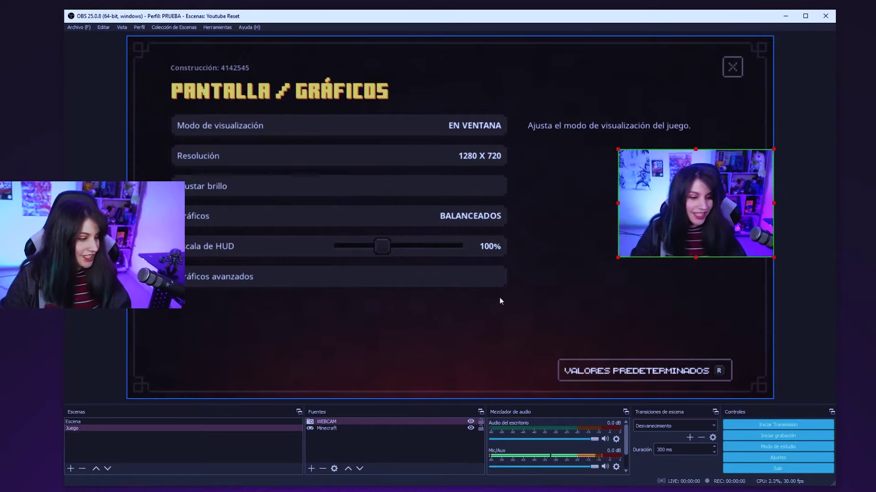
click(215, 421)
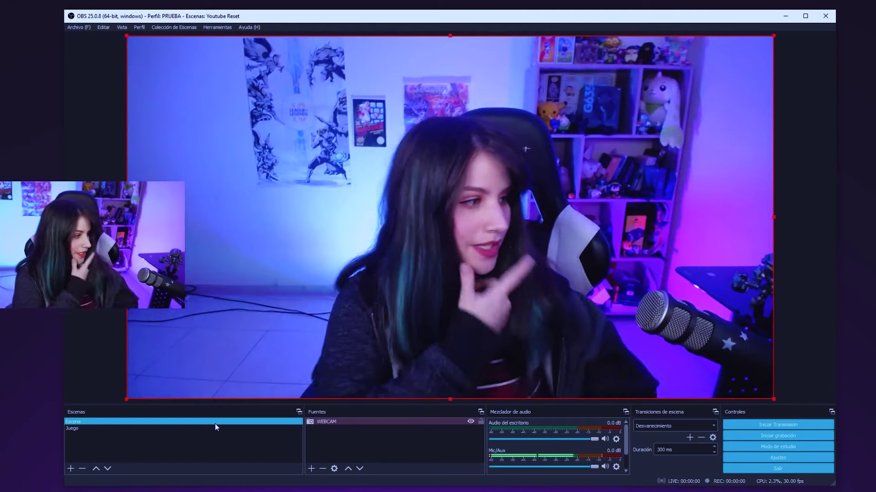